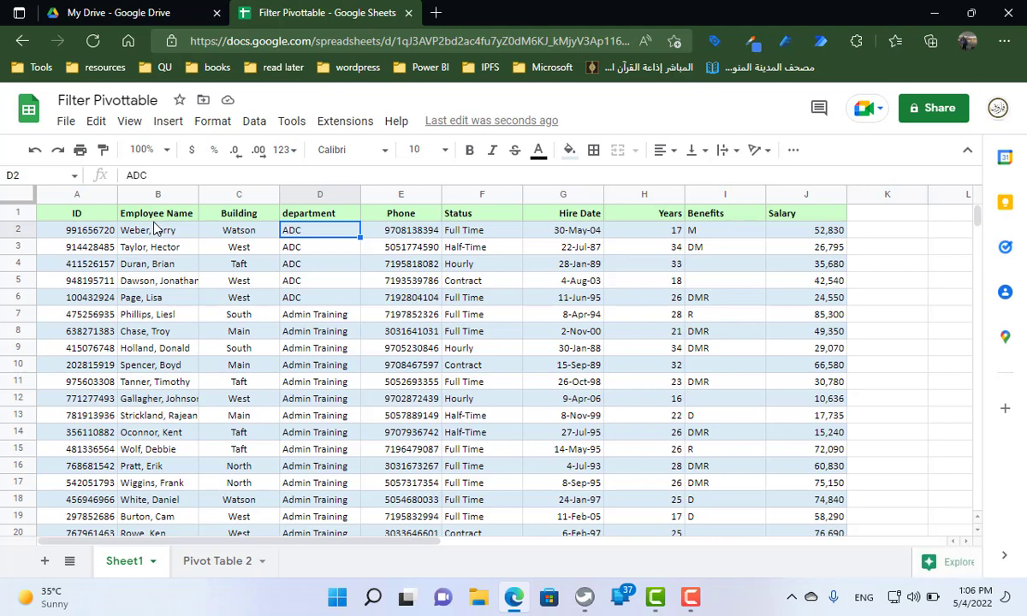
Check how far down the employee data extends on Sheet1 and return to its header row
key("ctrl+Down")
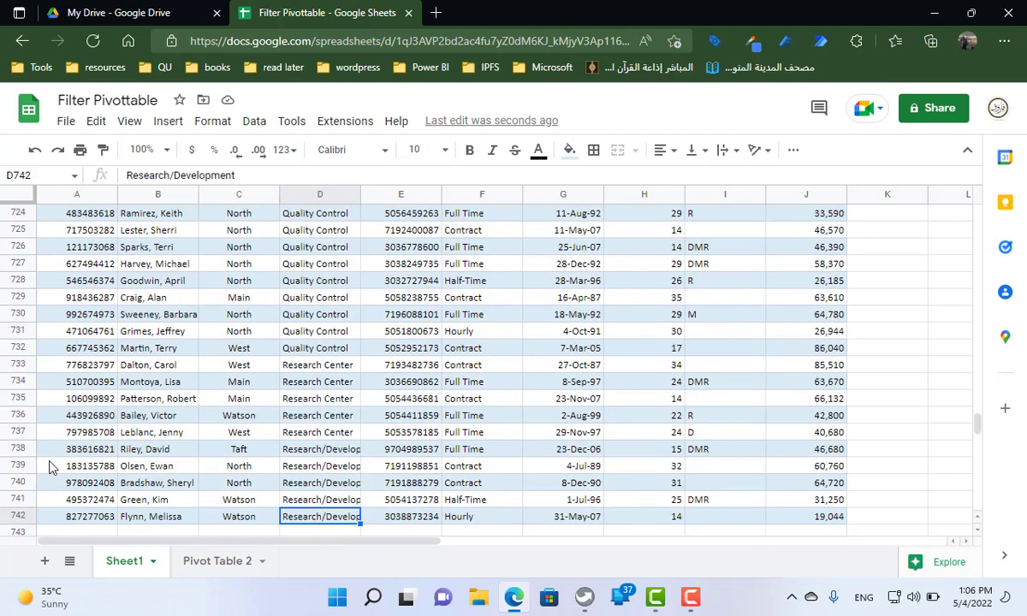
key("ctrl+Up")
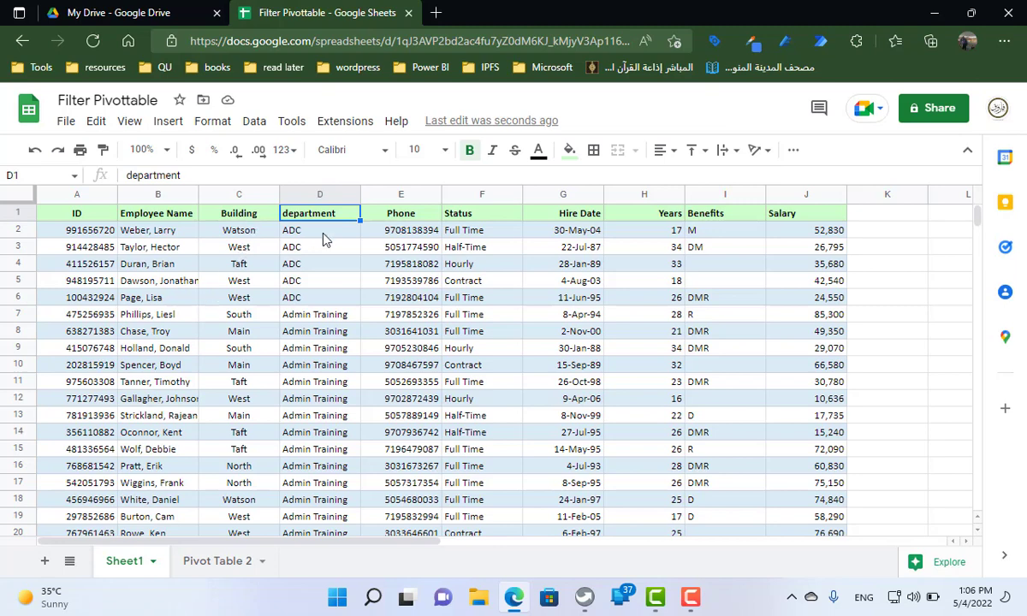
Try the department selector in E1 of the Pivot Table 2 sheet with ADC, followed by Engineering/Maintenance
left_click(224, 561)
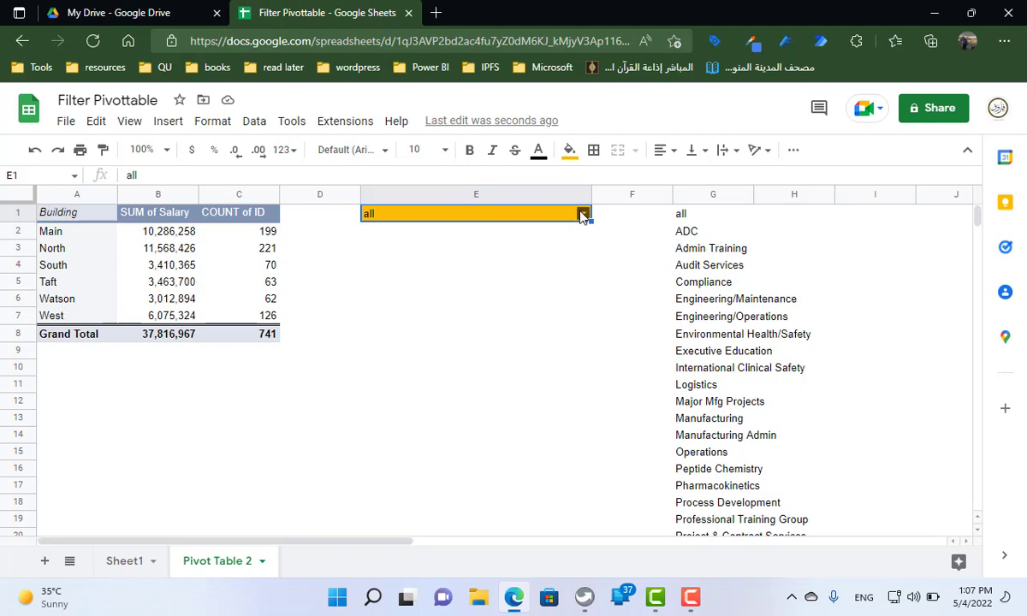
left_click(582, 214)
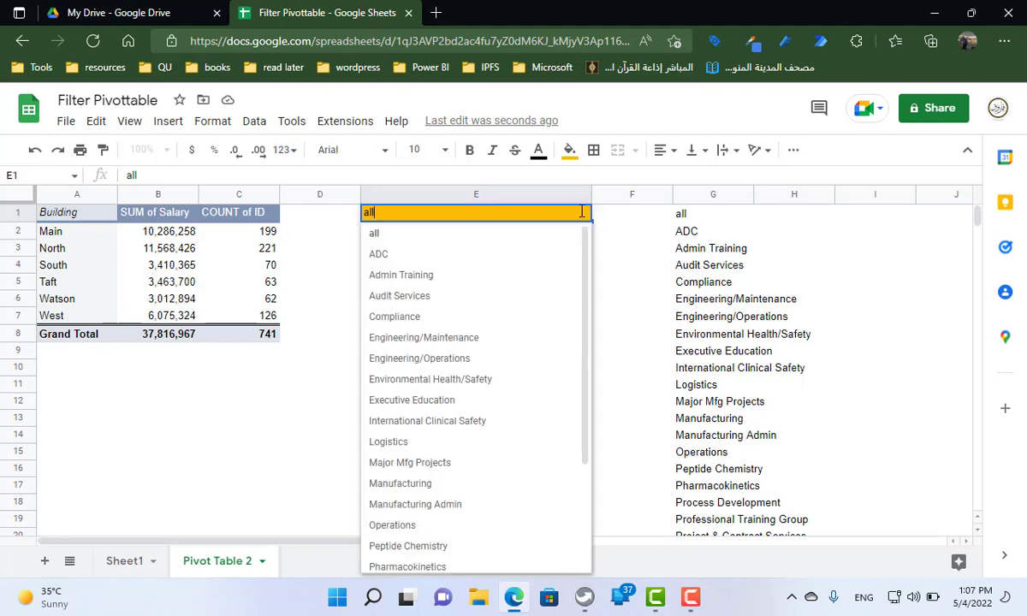
left_click(381, 256)
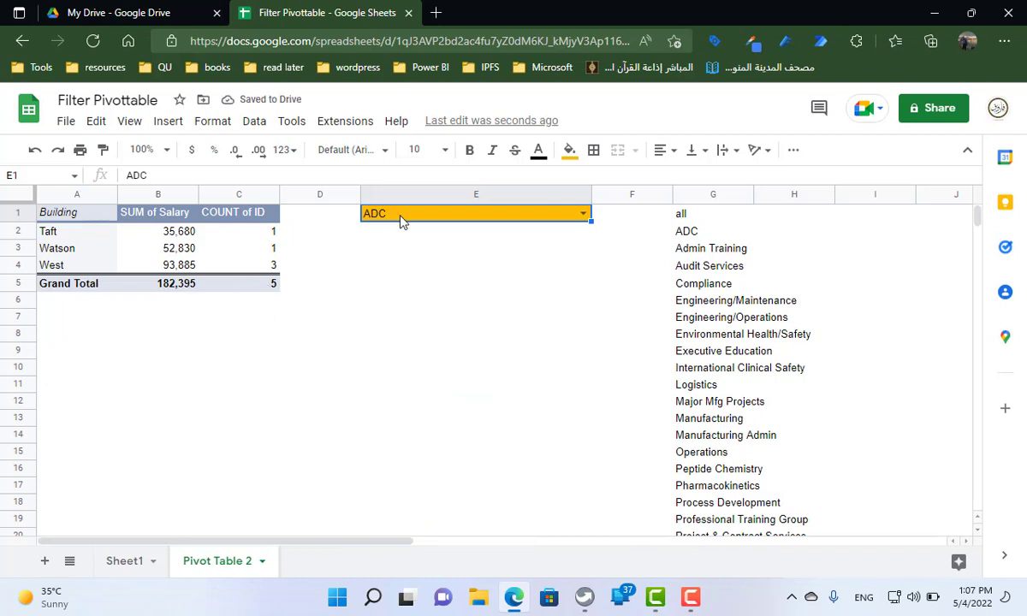
left_click(584, 214)
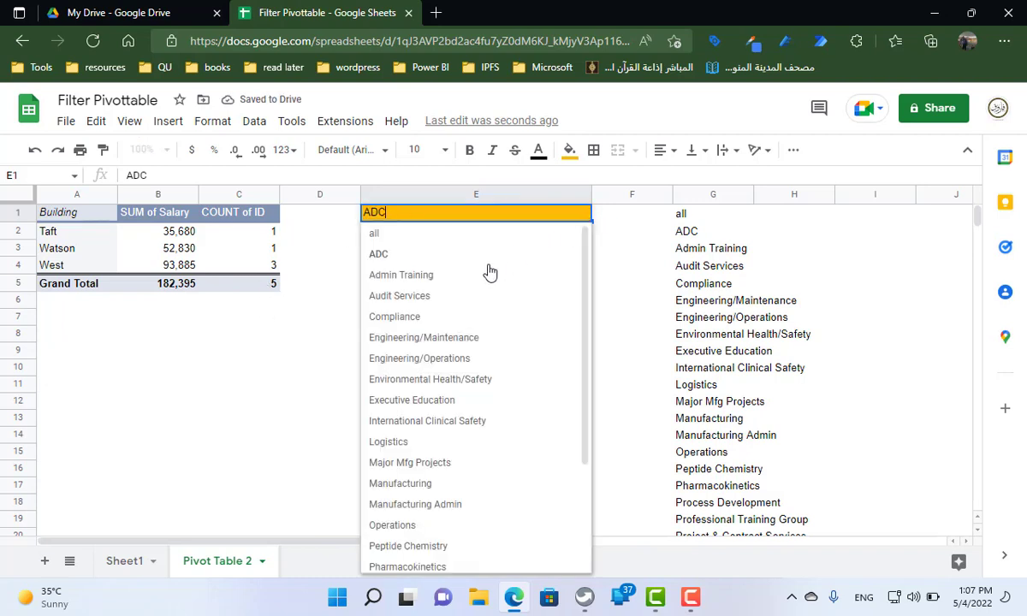
left_click(452, 341)
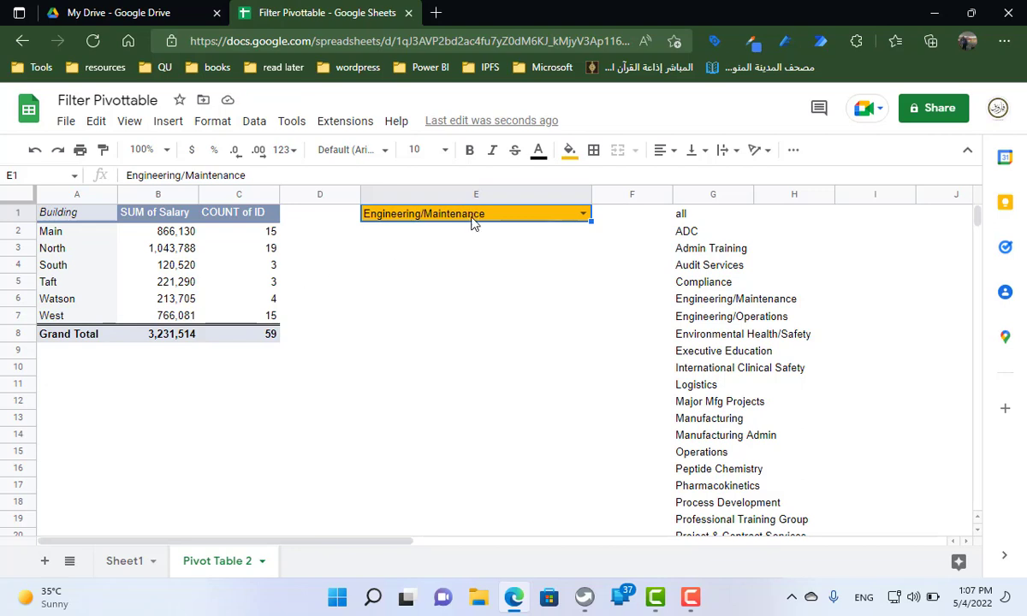
Delete the Pivot Table 2 sheet
right_click(203, 568)
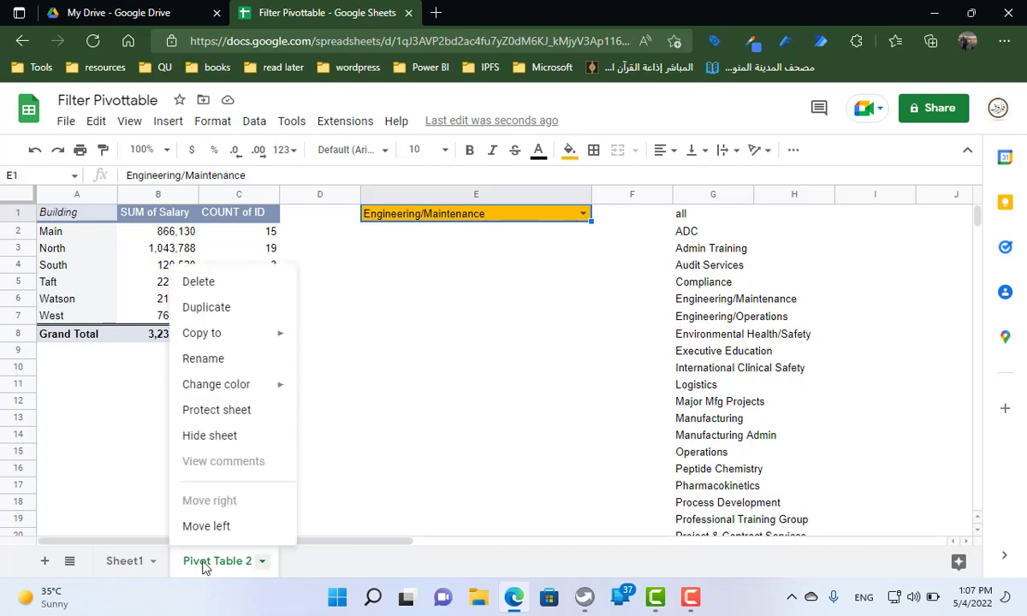
left_click(229, 285)
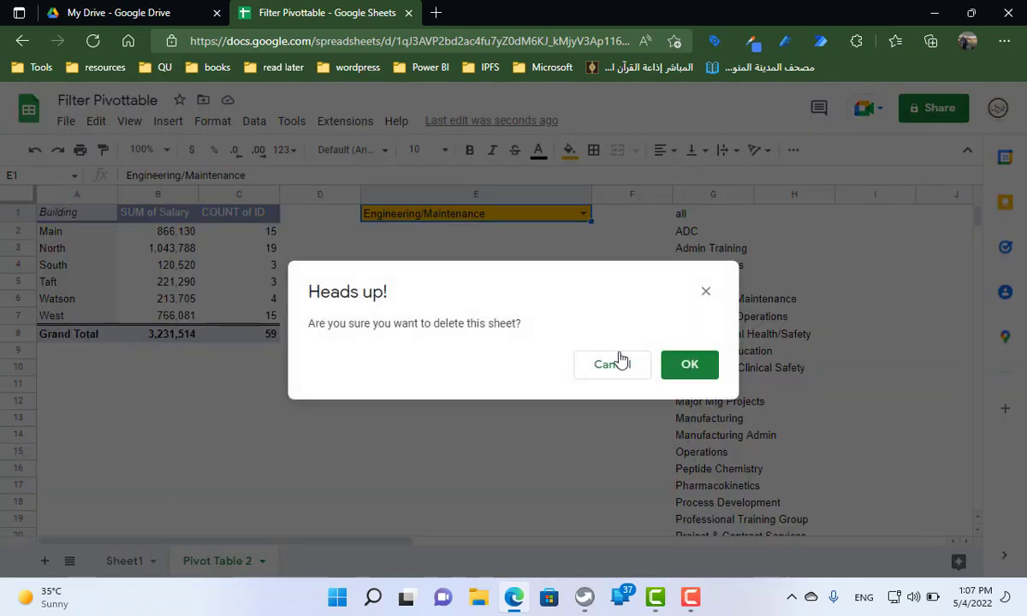
left_click(680, 364)
Create a pivot table on a new sheet from the employee data range Sheet1!A1:J742
left_click(248, 280)
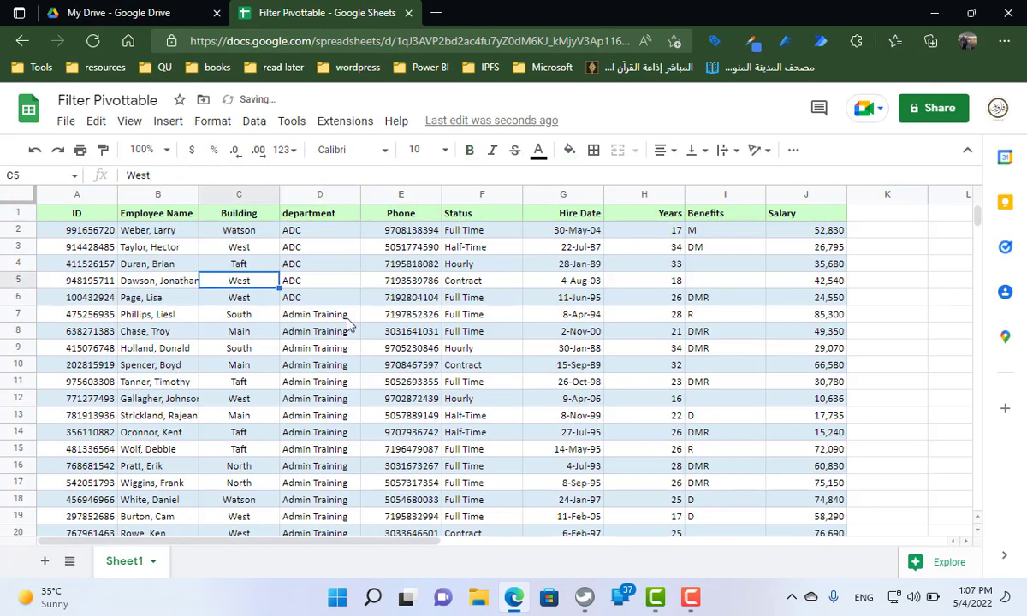
left_click(168, 120)
left_click(216, 292)
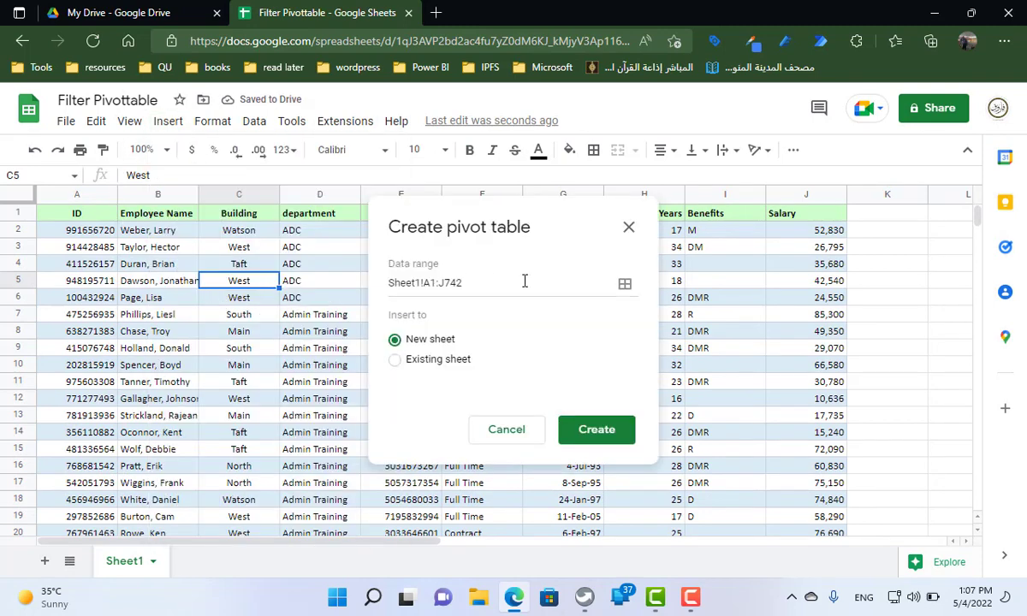
left_click(605, 436)
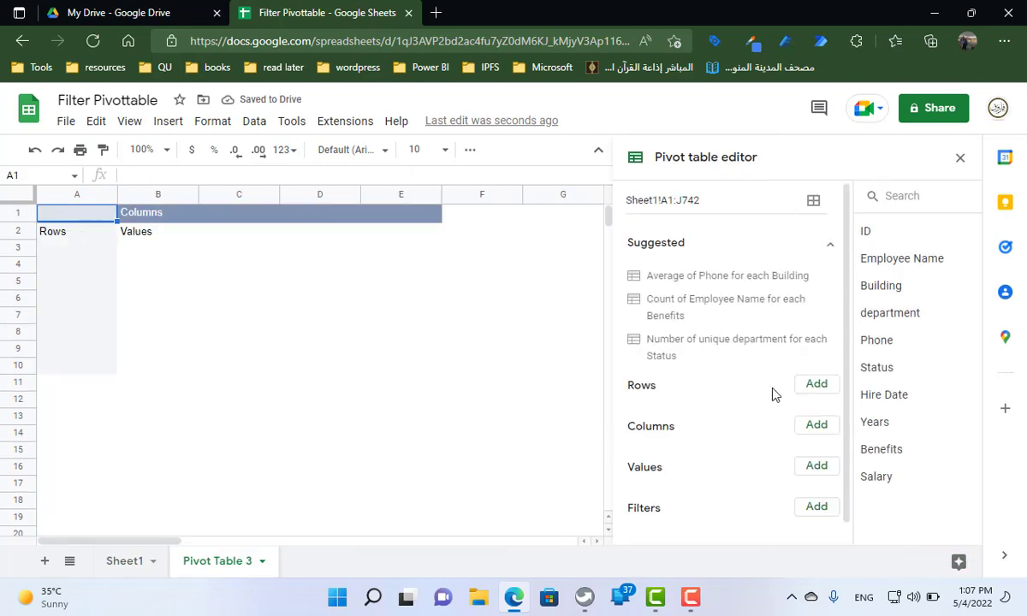
Add Salary summarized by SUM and ID summarized by COUNT as pivot table values, with Building as the rows
left_click(814, 466)
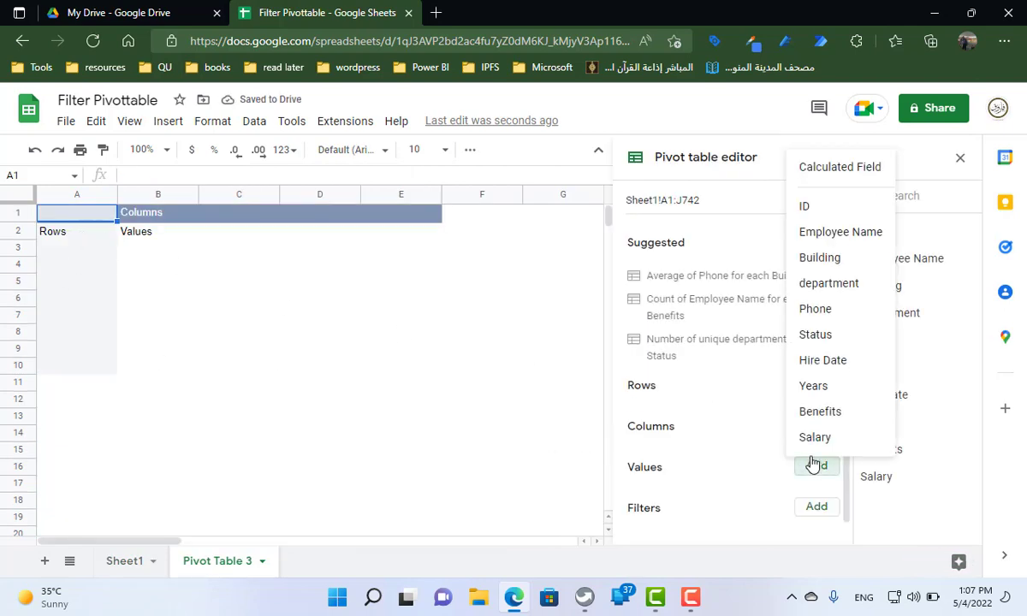
left_click(823, 436)
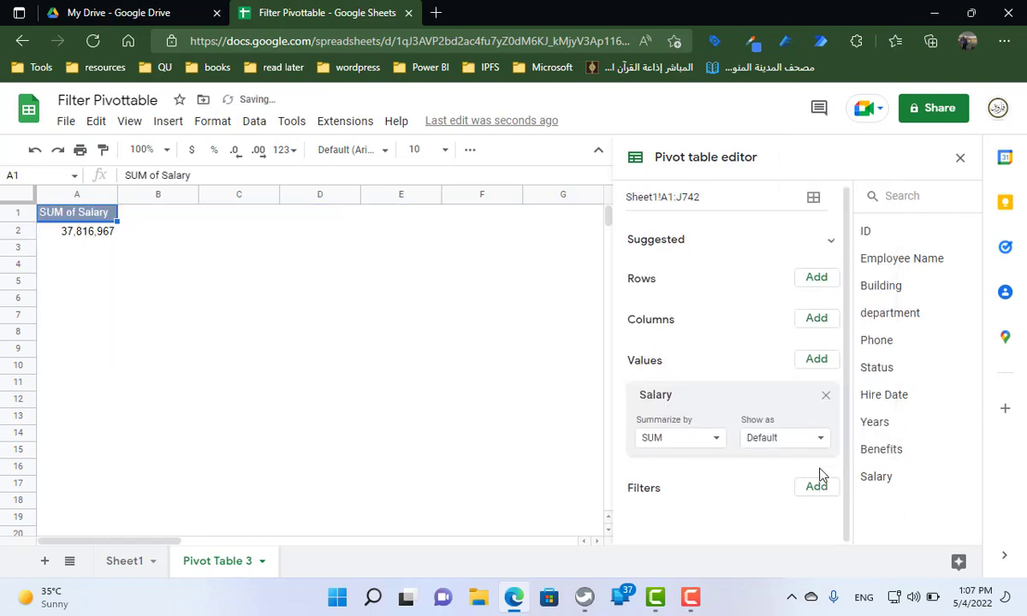
left_click(818, 359)
left_click(823, 331)
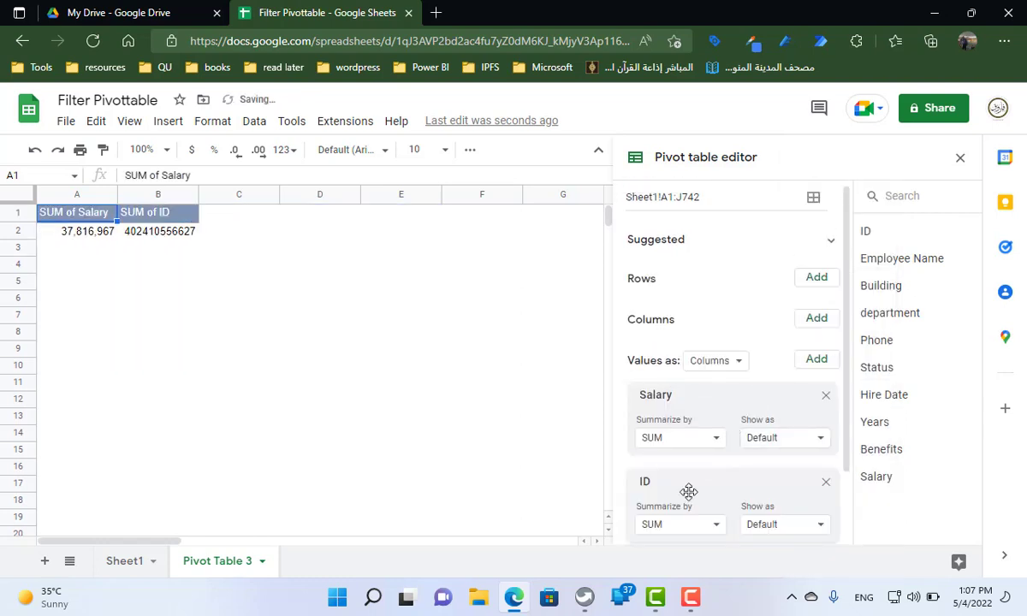
left_click(687, 523)
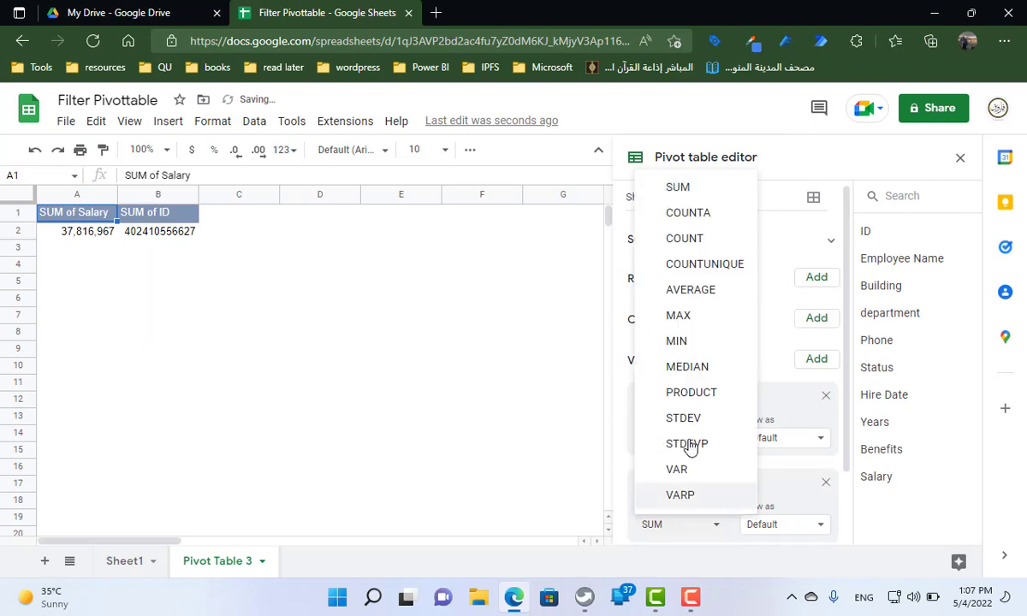
left_click(689, 240)
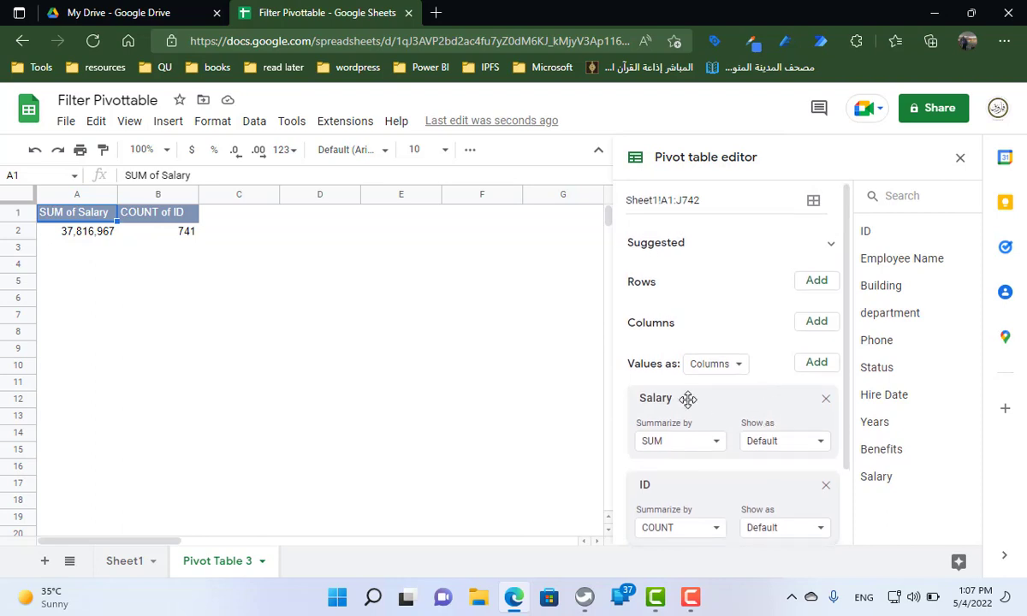
left_click(815, 282)
left_click(819, 361)
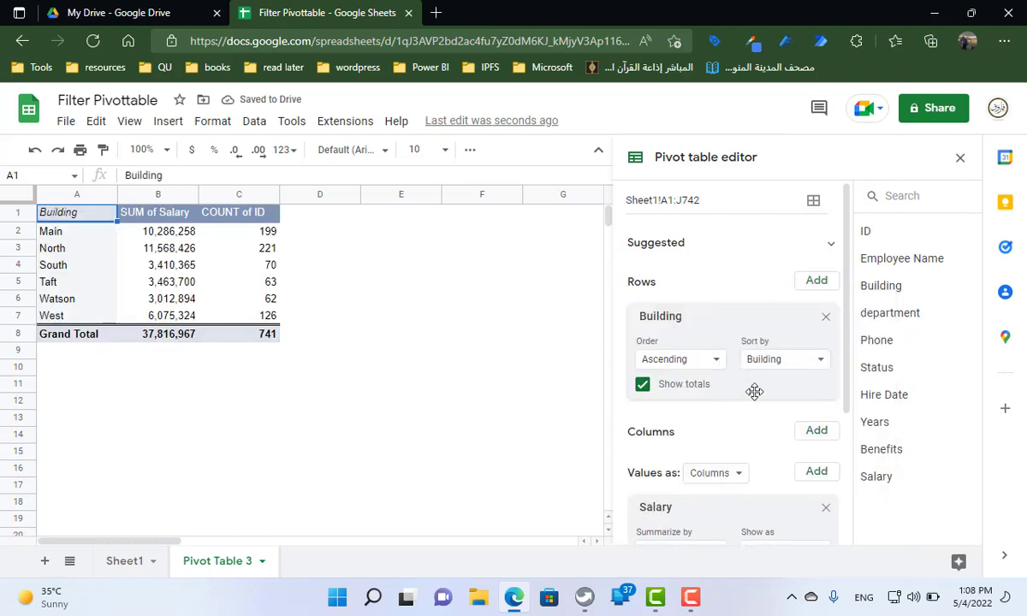
Try filtering the pivot table by department to show only ADC, and remove that filter again
scroll(821, 408, "down", 4)
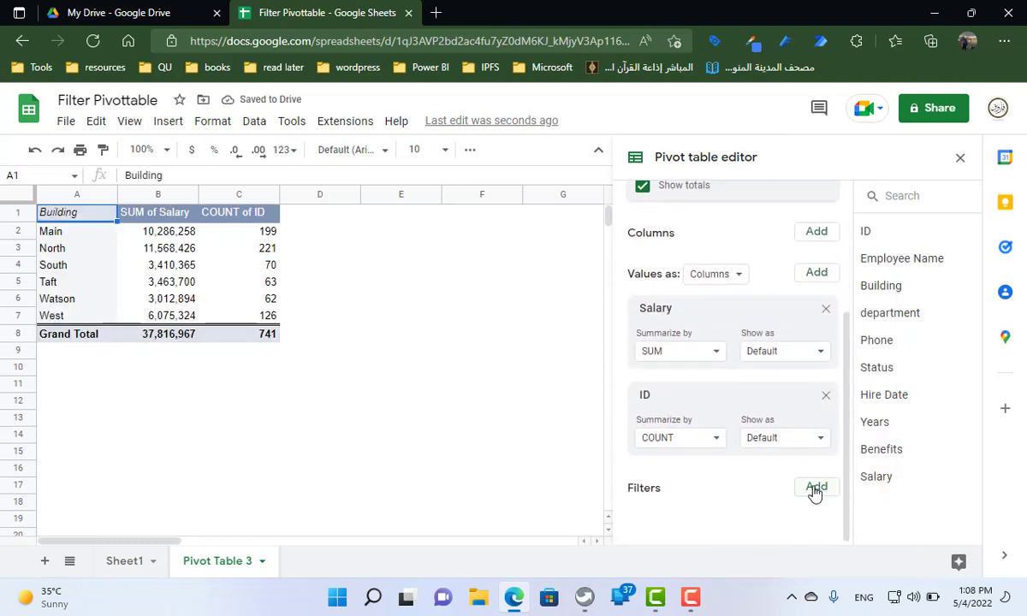
left_click(816, 487)
left_click(822, 306)
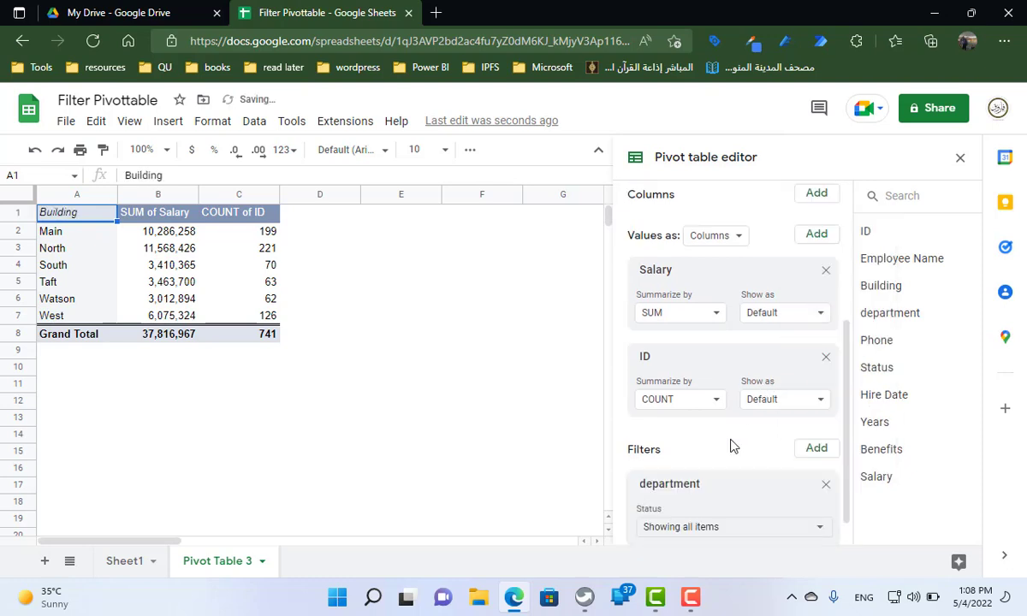
scroll(729, 447, "down", 1)
left_click(701, 499)
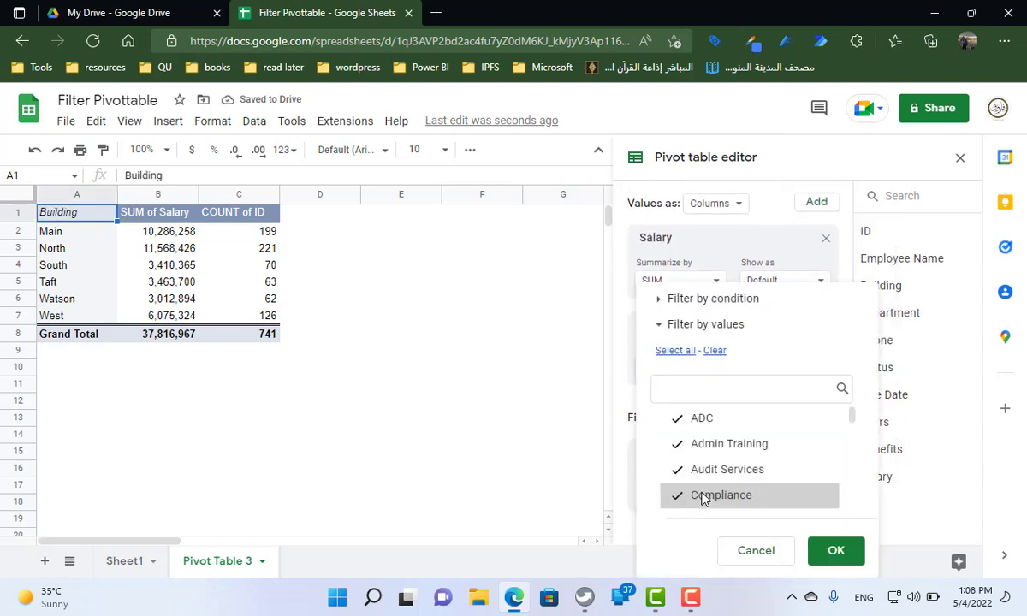
left_click(713, 350)
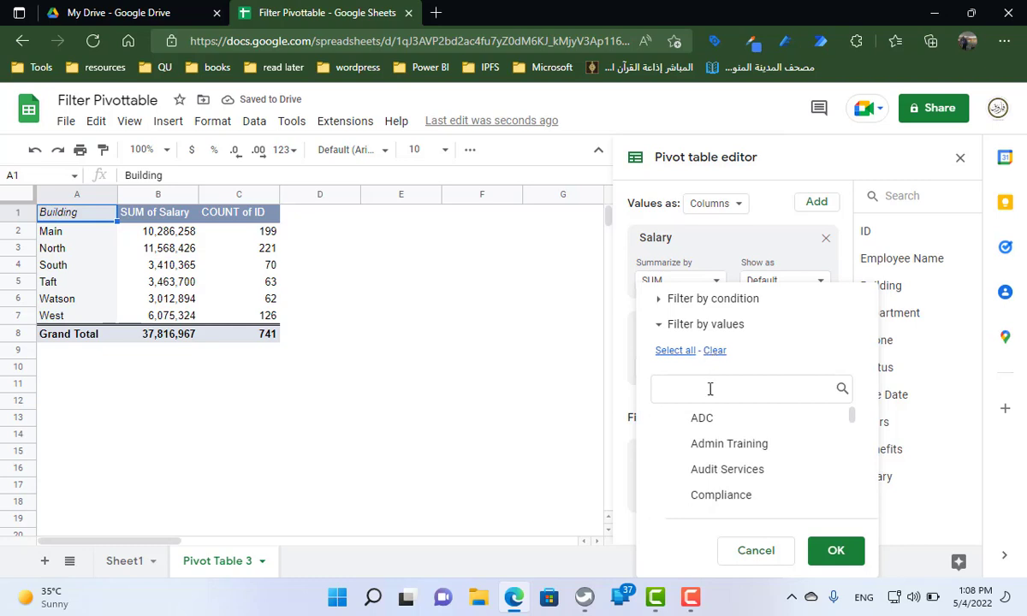
left_click(707, 421)
left_click(836, 550)
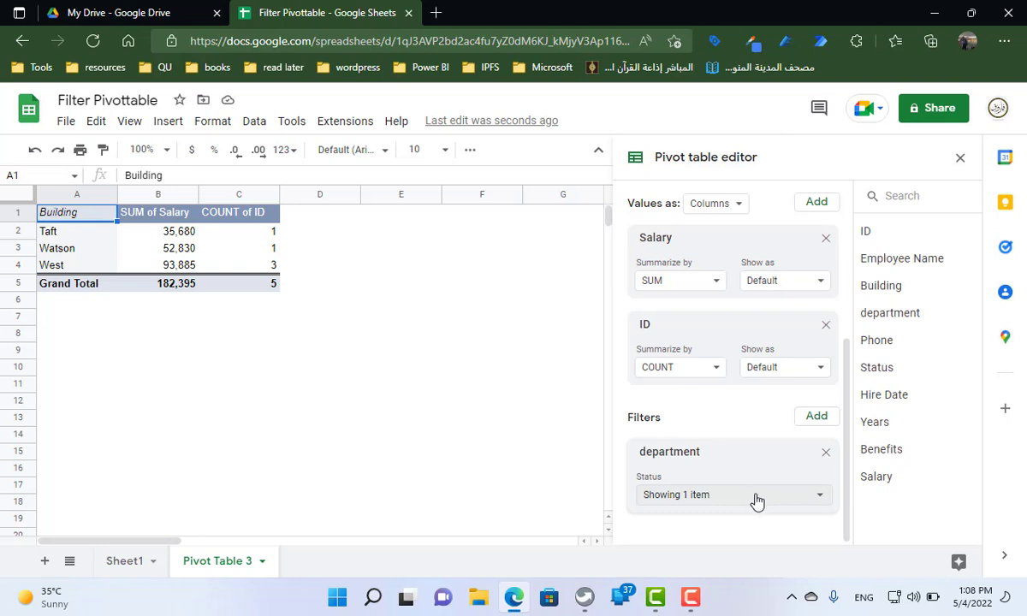
left_click(825, 454)
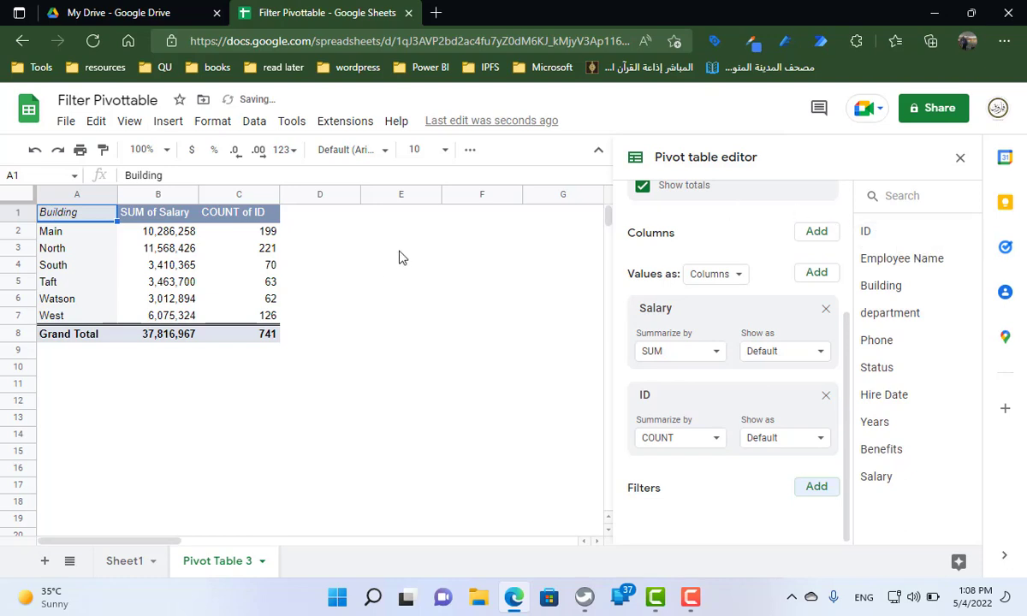
List the unique departments beside the pivot table by entering =UNIQUE(Sheet1!D:D) in cell H2
left_click(490, 222)
left_click(638, 220)
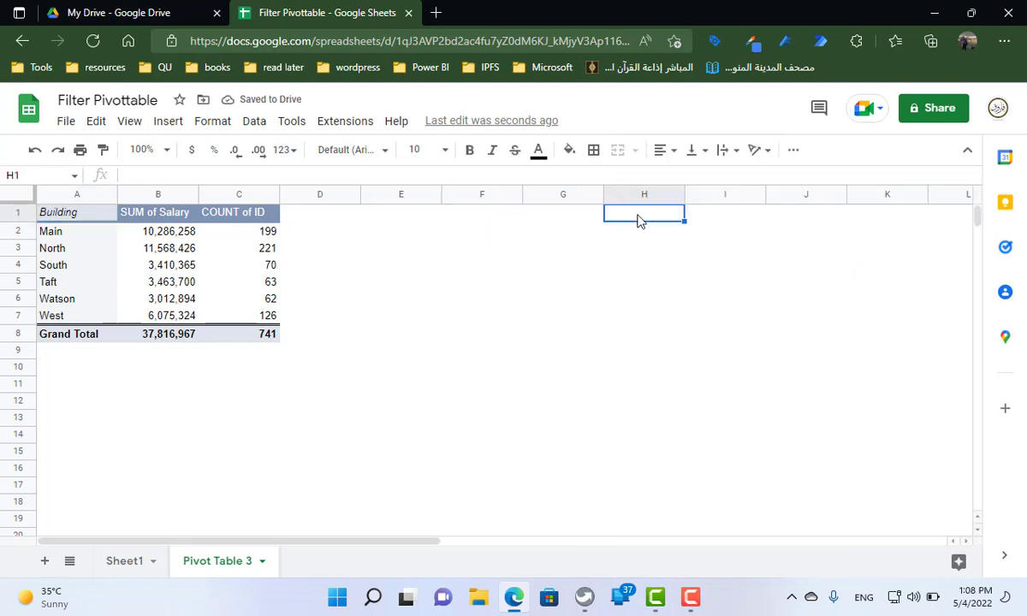
key("Down")
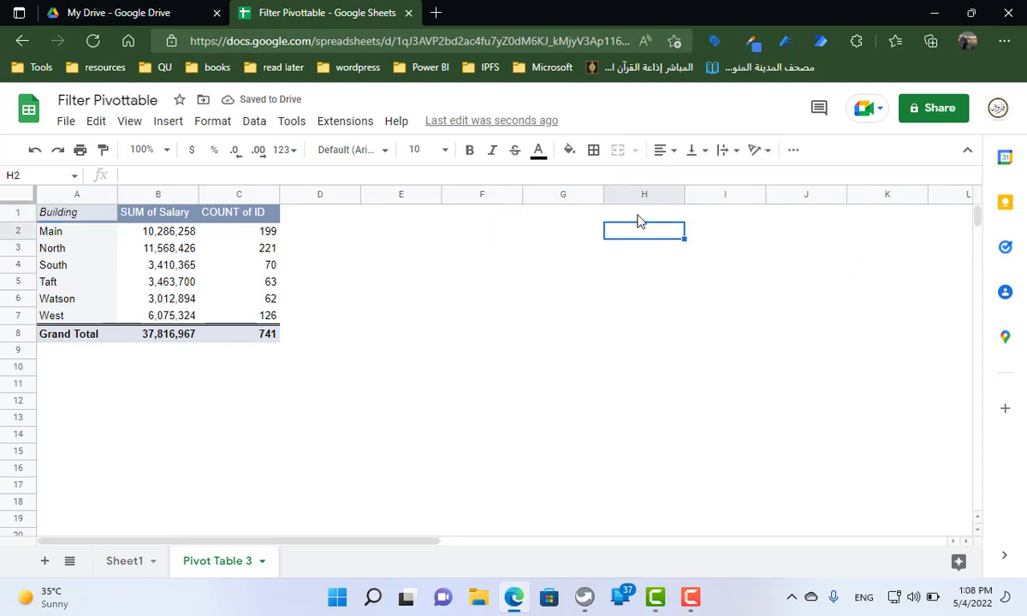
type("=uni")
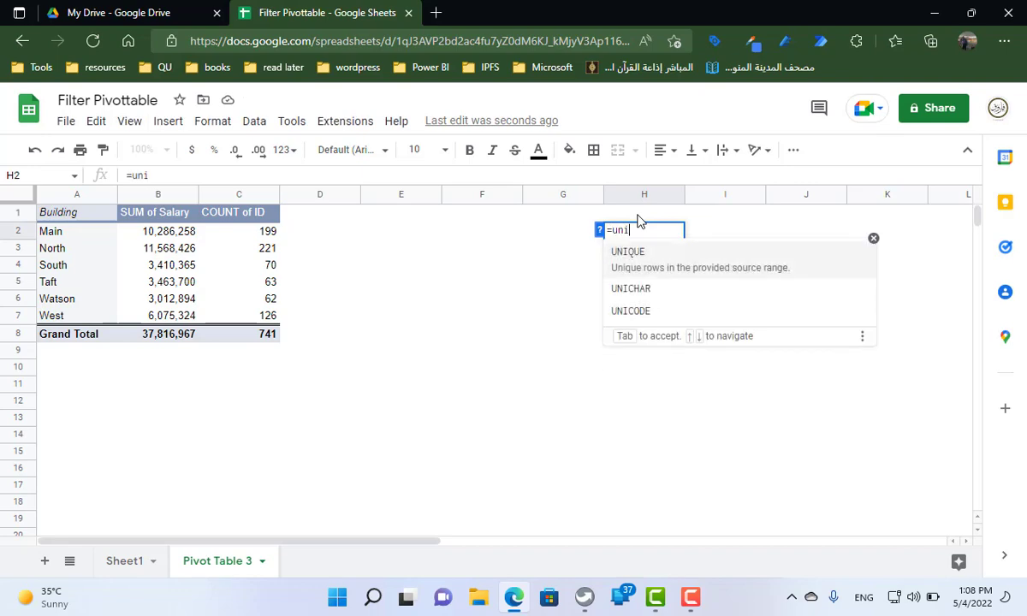
key("Tab")
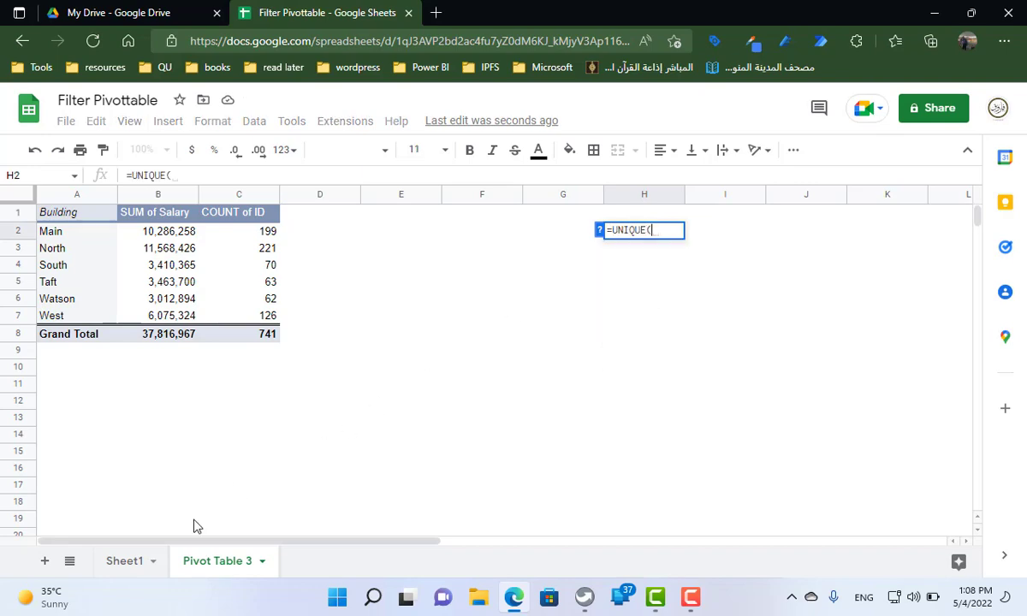
left_click(135, 563)
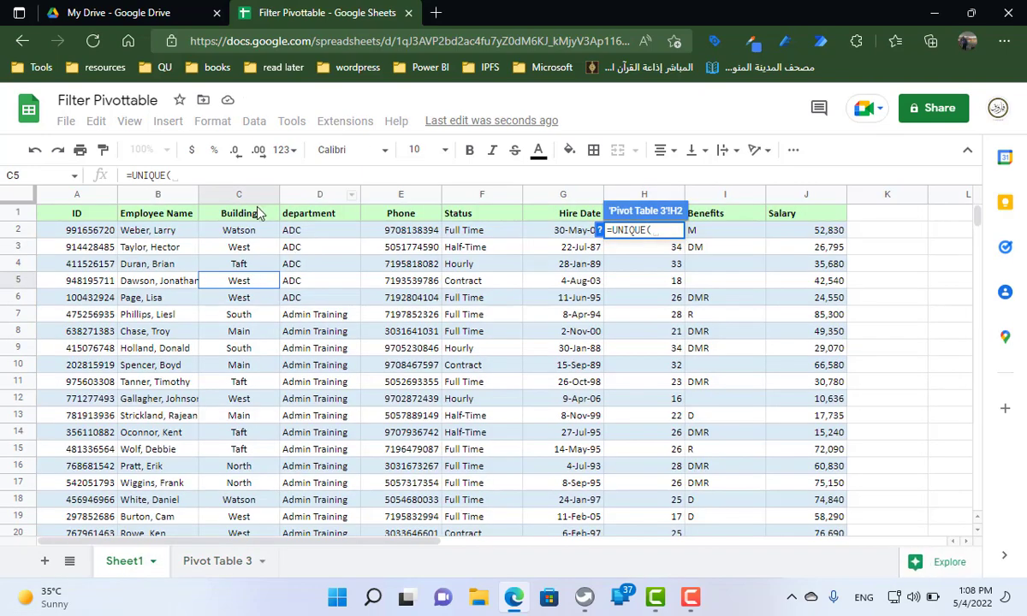
left_click(343, 198)
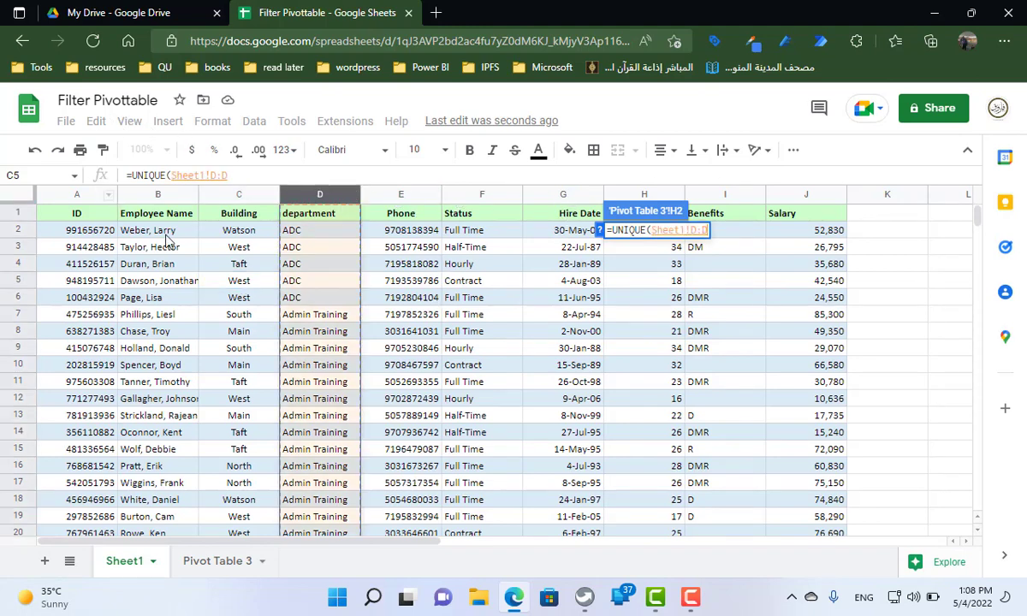
key("Return")
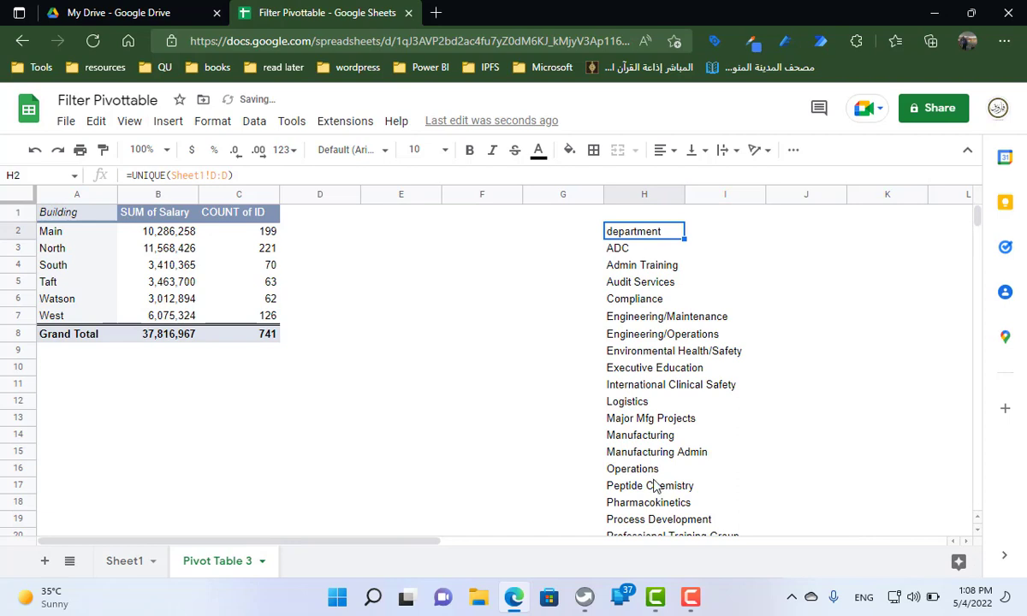
Enter All in cell H1 above the department list
left_click(644, 215)
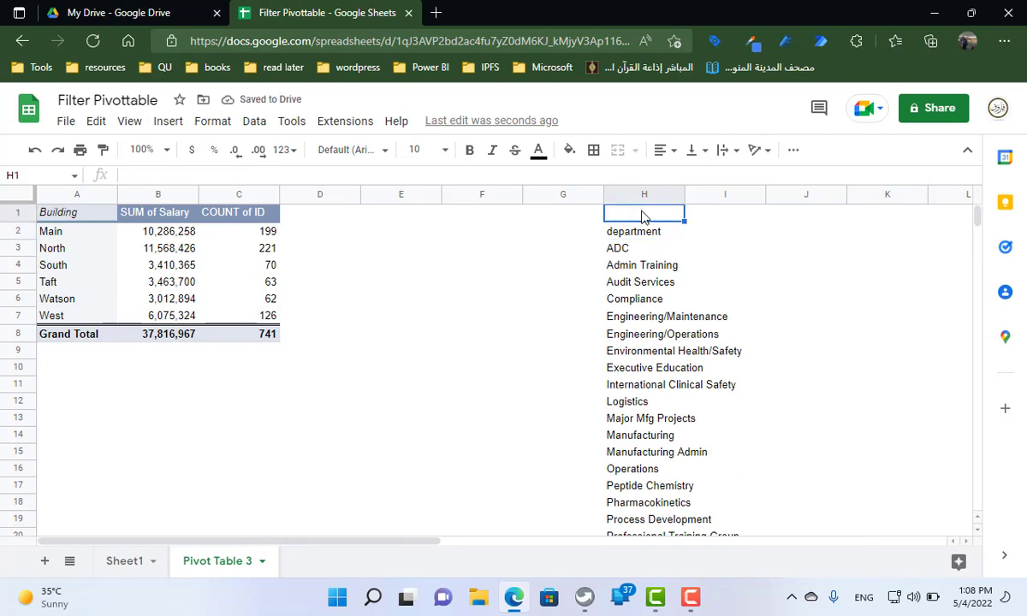
type("All")
key("Return")
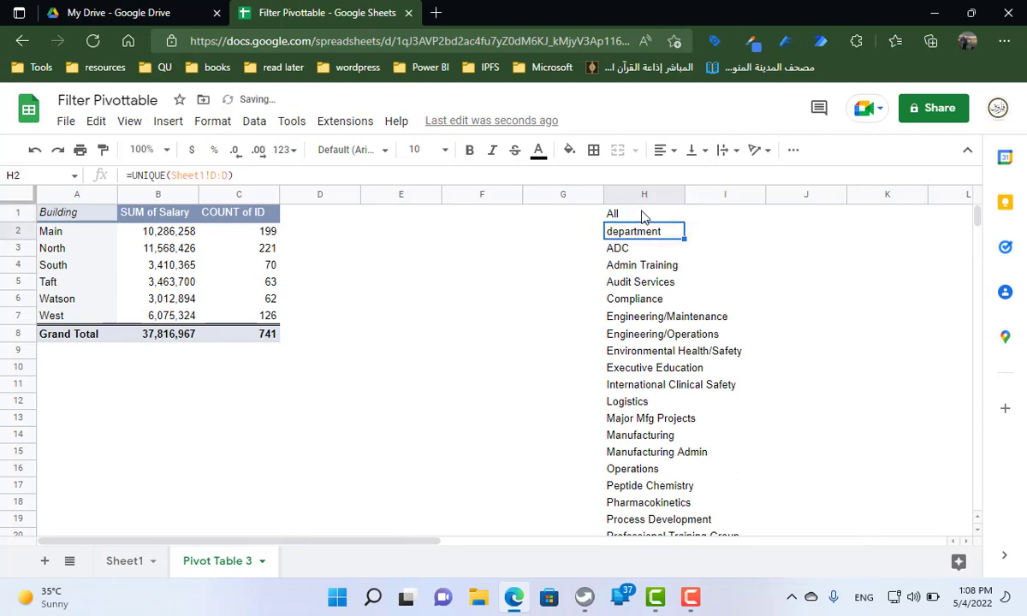
Fill cell E1 beside the pivot table with yellow and widen column E slightly
left_click(644, 215)
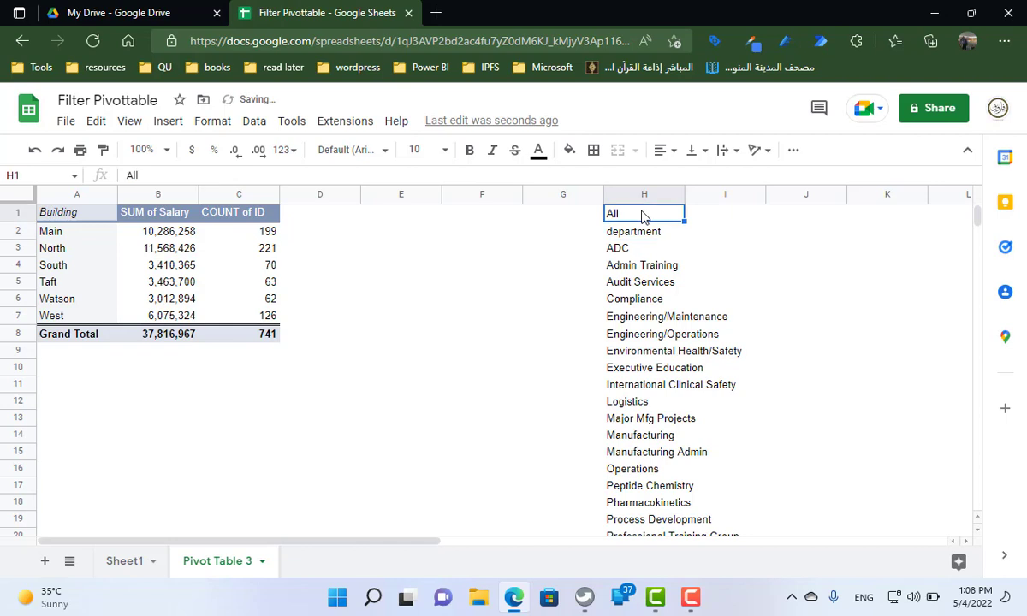
left_click(408, 217)
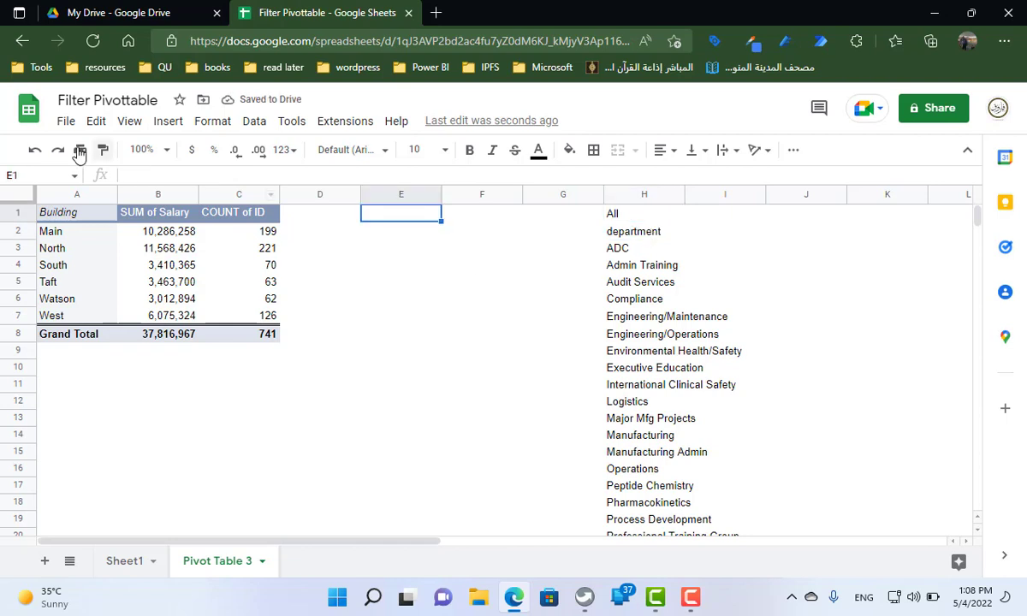
left_click(569, 151)
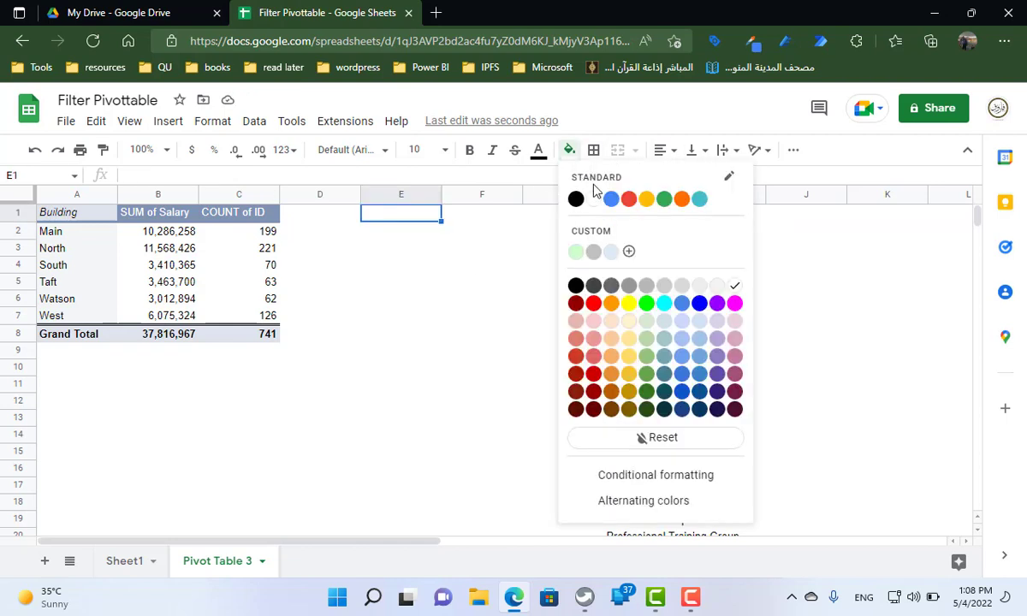
left_click(631, 299)
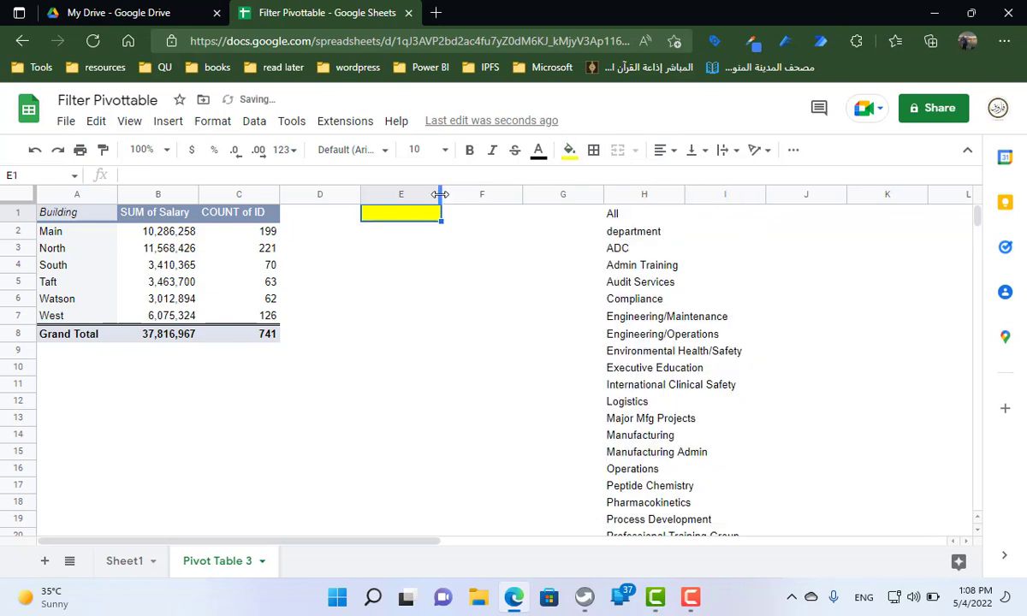
left_click_drag(439, 195, 460, 195)
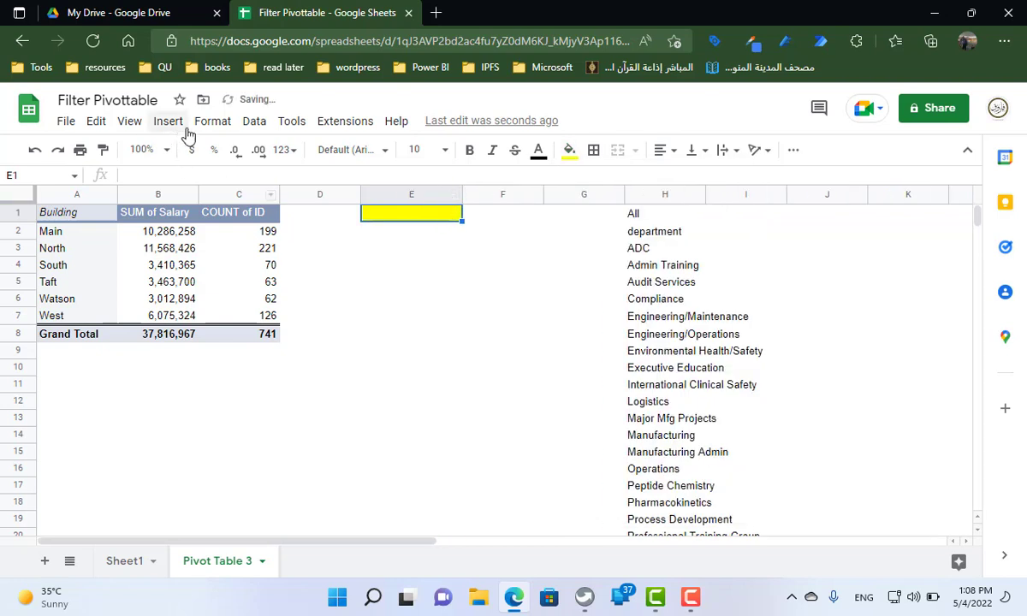
Add a dropdown to cell E1 through data validation, using the list from range H1:H25
left_click(251, 123)
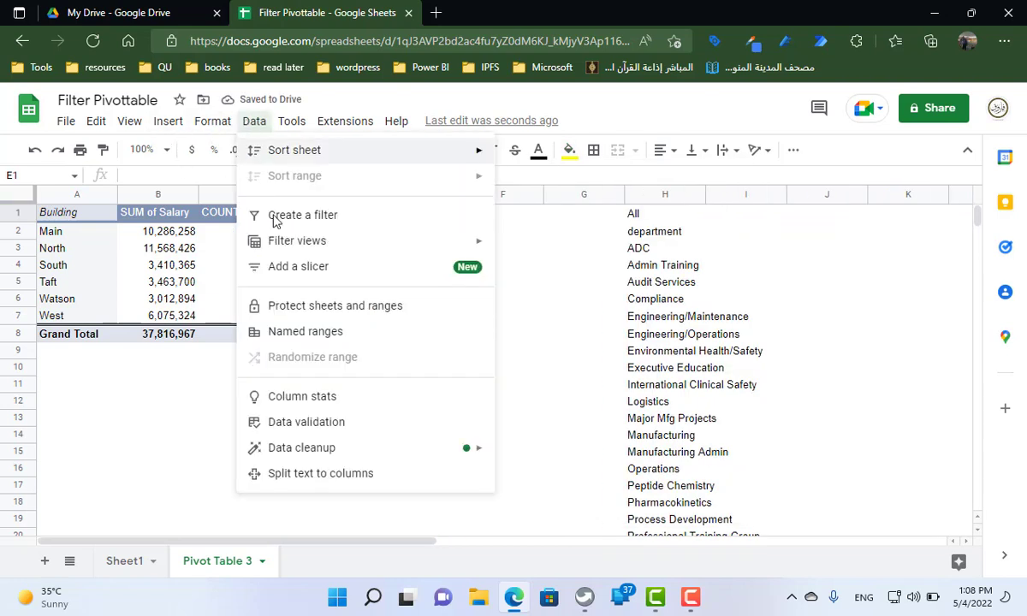
left_click(307, 421)
left_click_drag(546, 195, 261, 171)
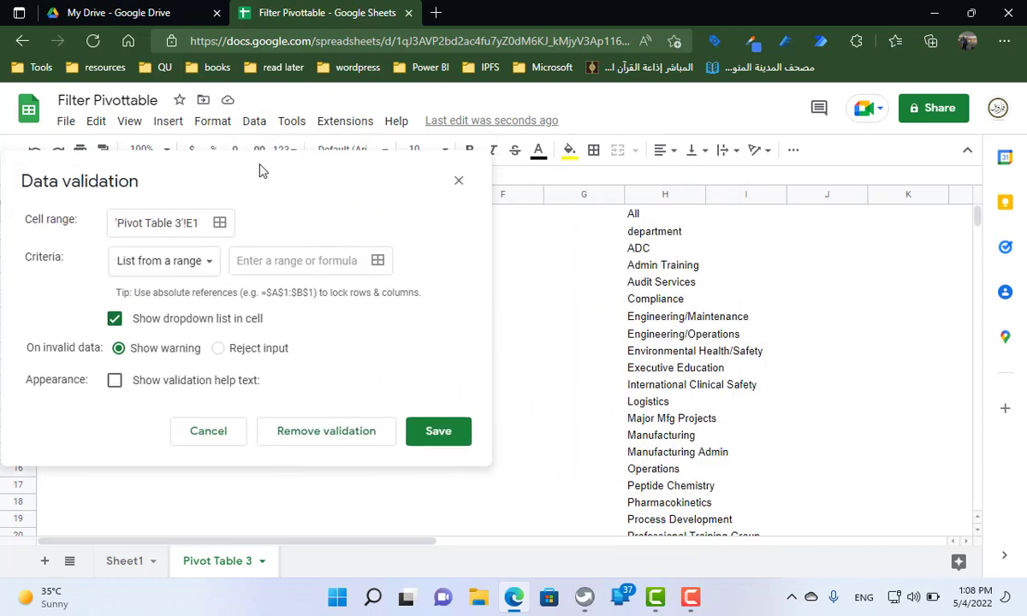
left_click(253, 248)
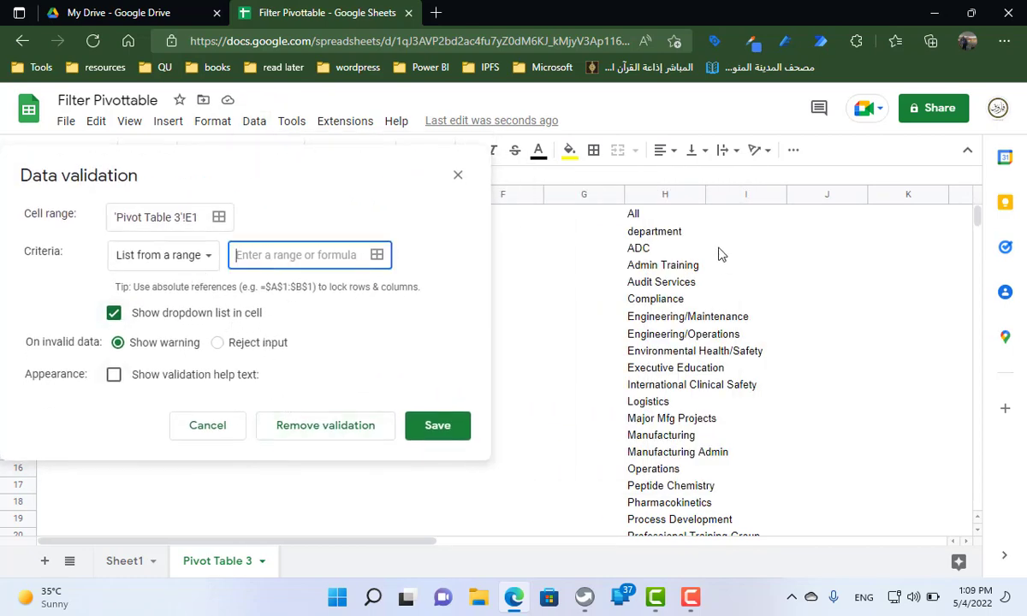
left_click_drag(654, 213, 666, 484)
left_click(231, 285)
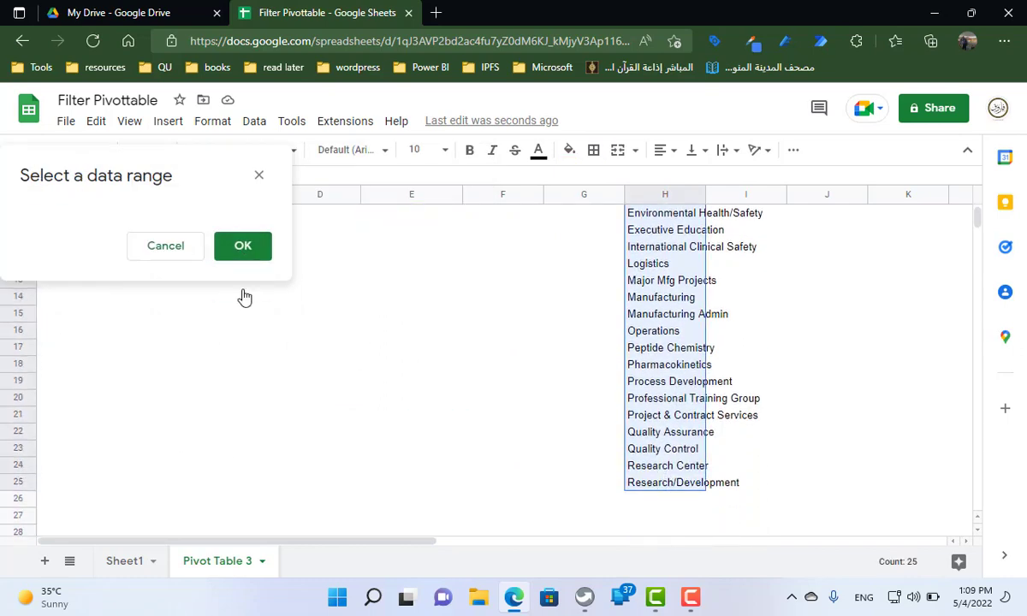
left_click(705, 452)
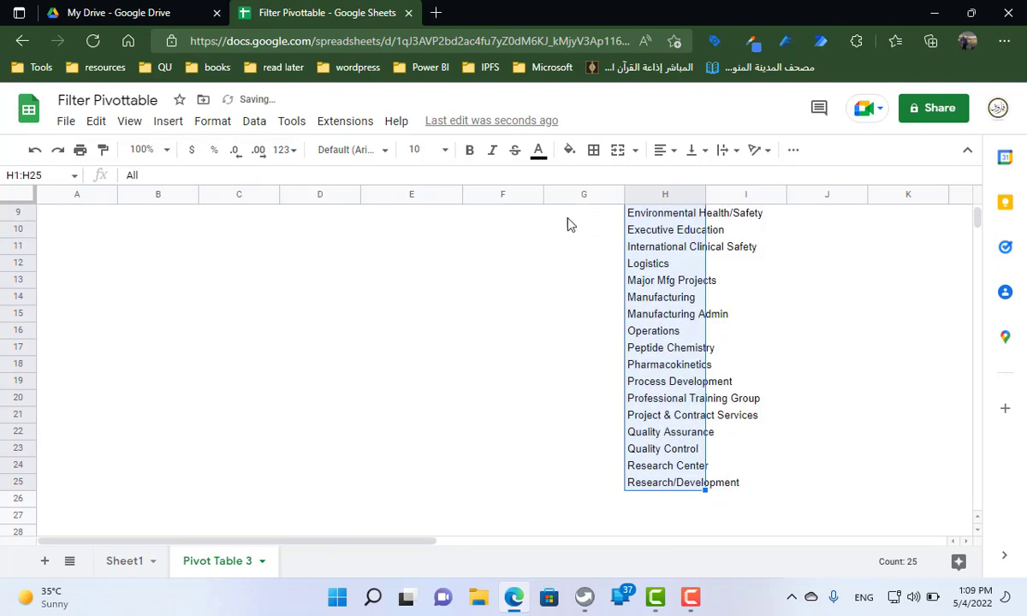
scroll(476, 256, "up", 3)
left_click(453, 213)
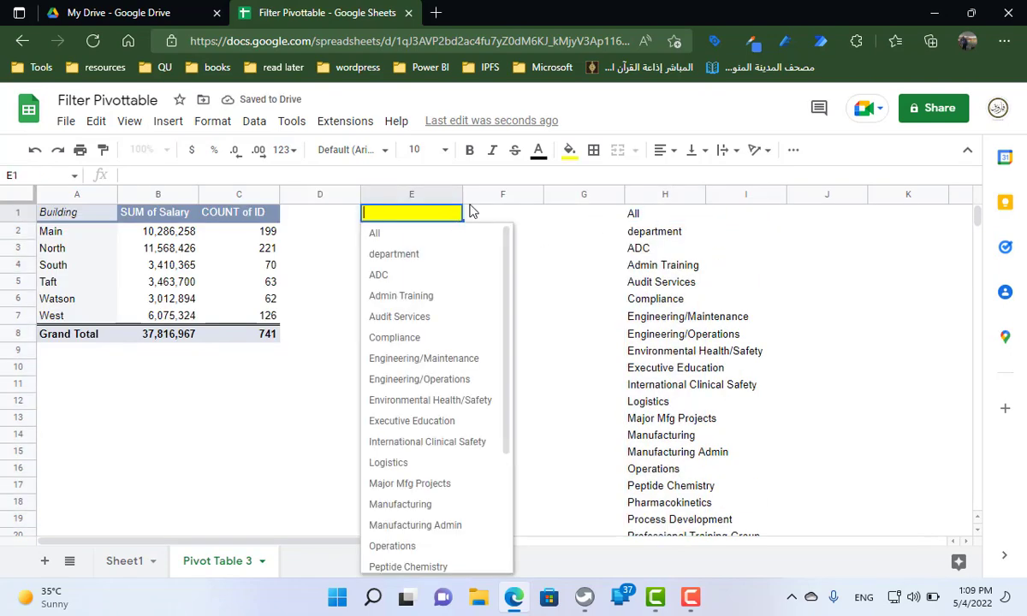
left_click(573, 251)
Hide column H containing the department list and widen column E further to fit the dropdown entries
right_click(661, 198)
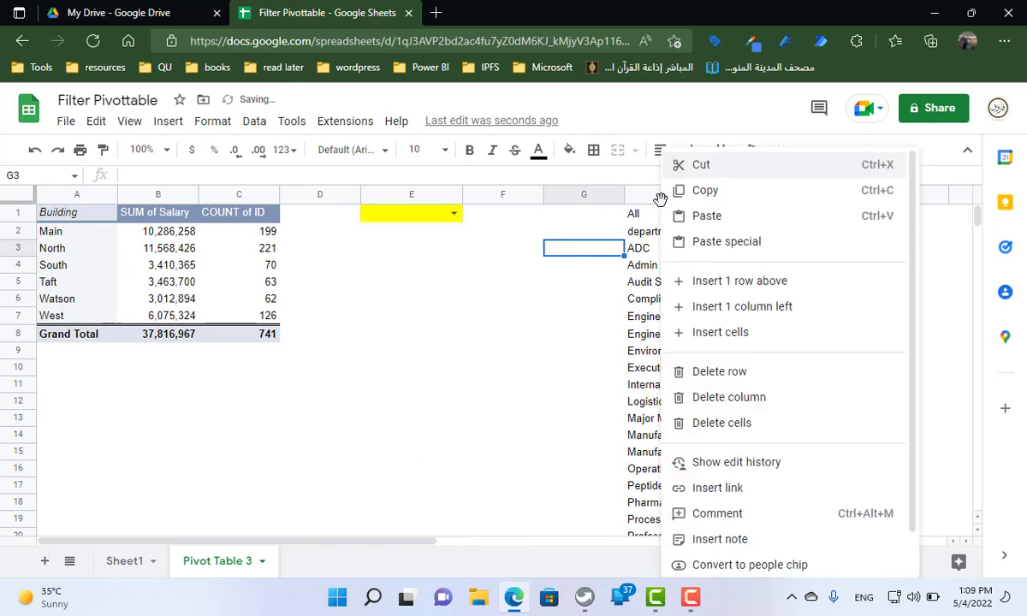
left_click(658, 197)
right_click(658, 196)
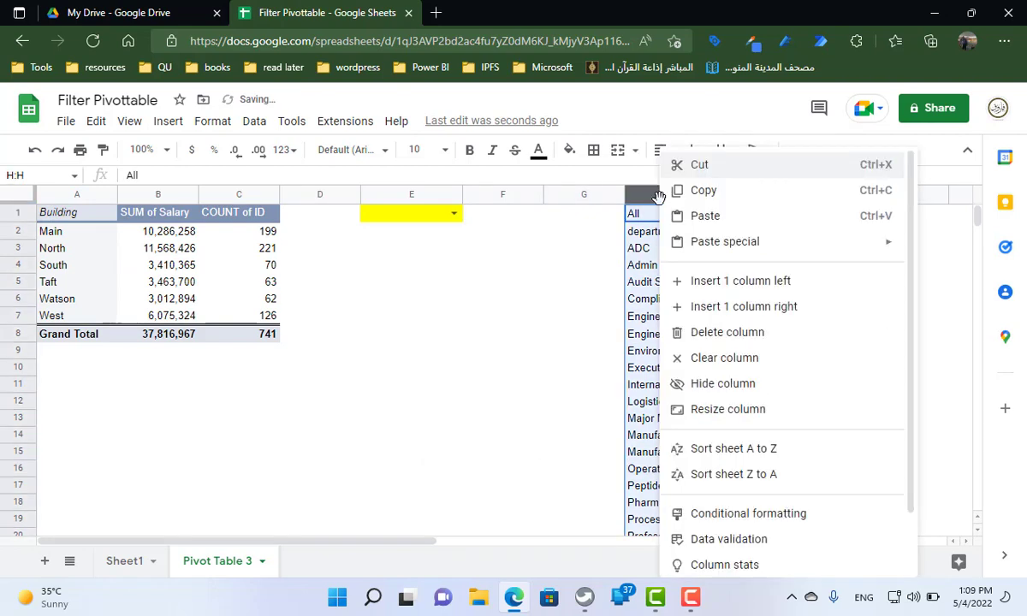
left_click(722, 383)
left_click_drag(537, 191, 557, 194)
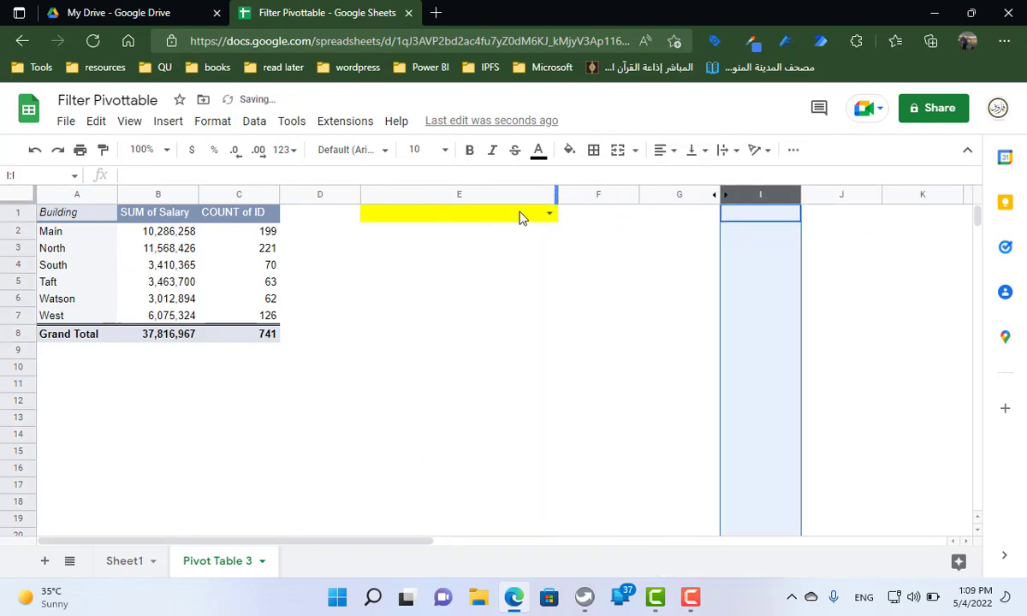
Try choosing department in the dropdown of cell E1
left_click(154, 262)
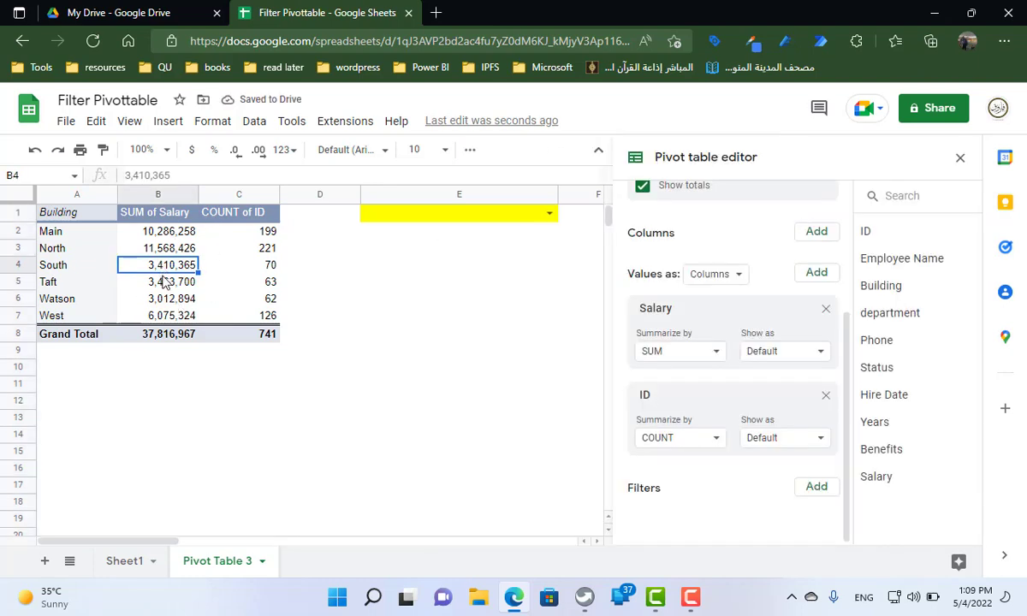
left_click(549, 214)
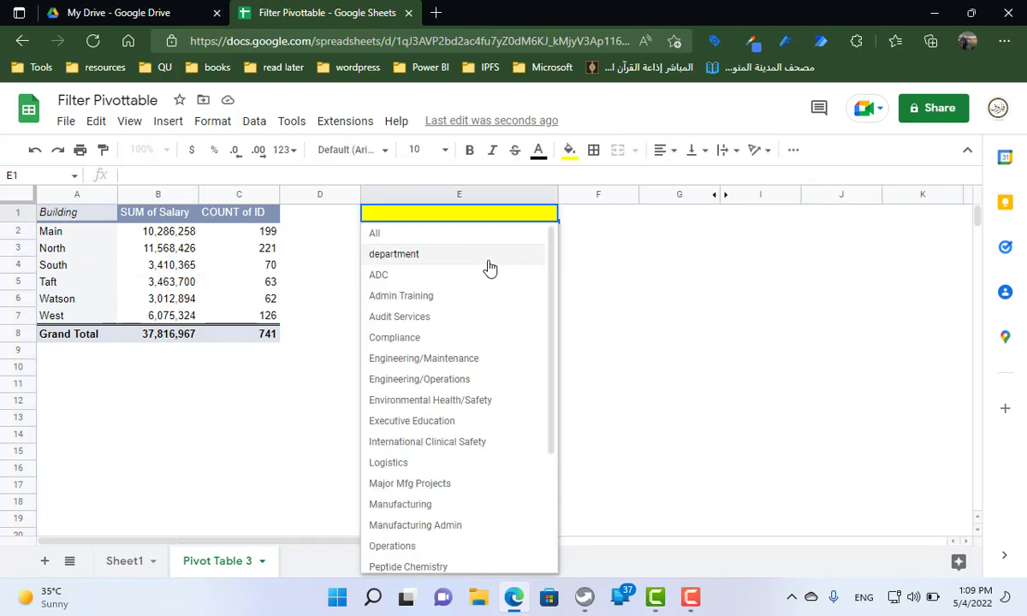
left_click(488, 255)
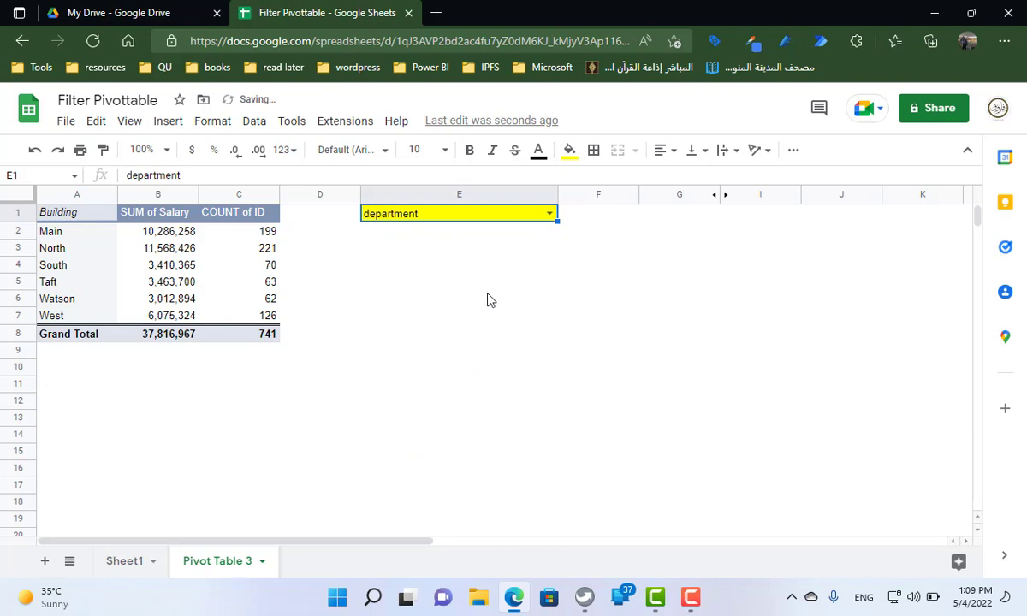
left_click(549, 214)
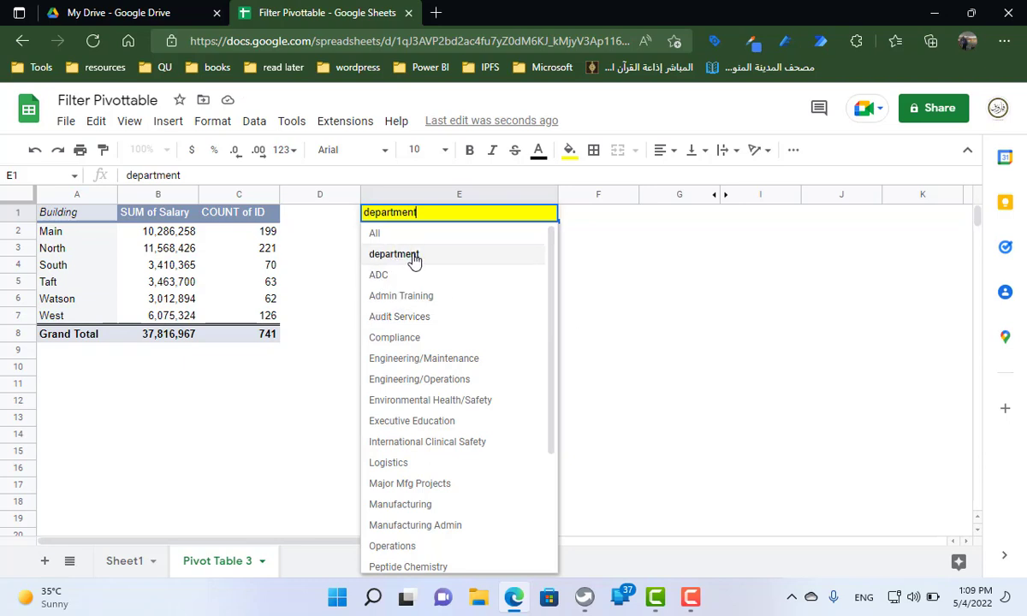
left_click(601, 294)
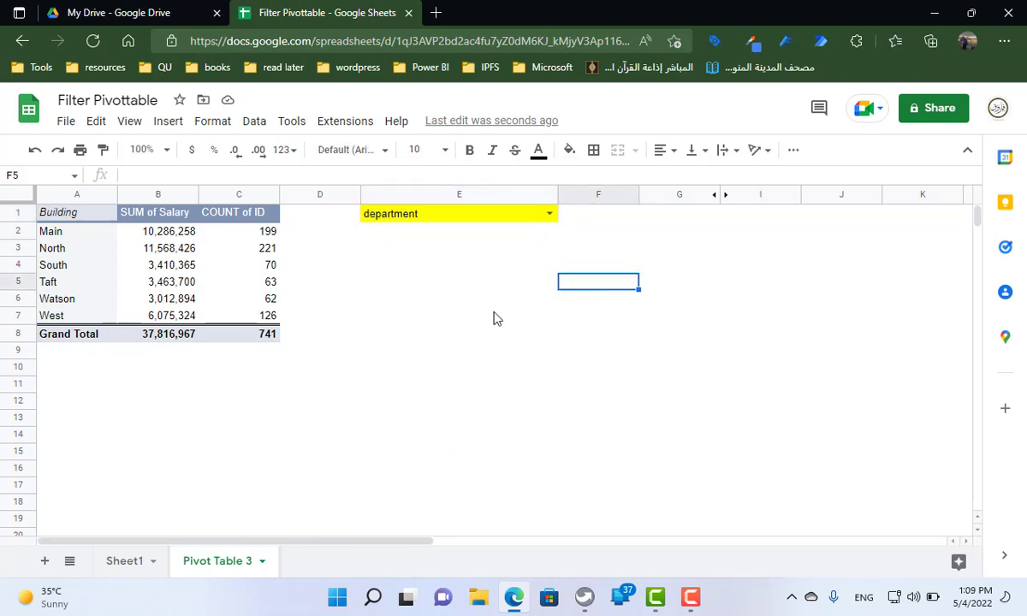
Set the dropdown in cell E1 to All
left_click(519, 218)
left_click(548, 214)
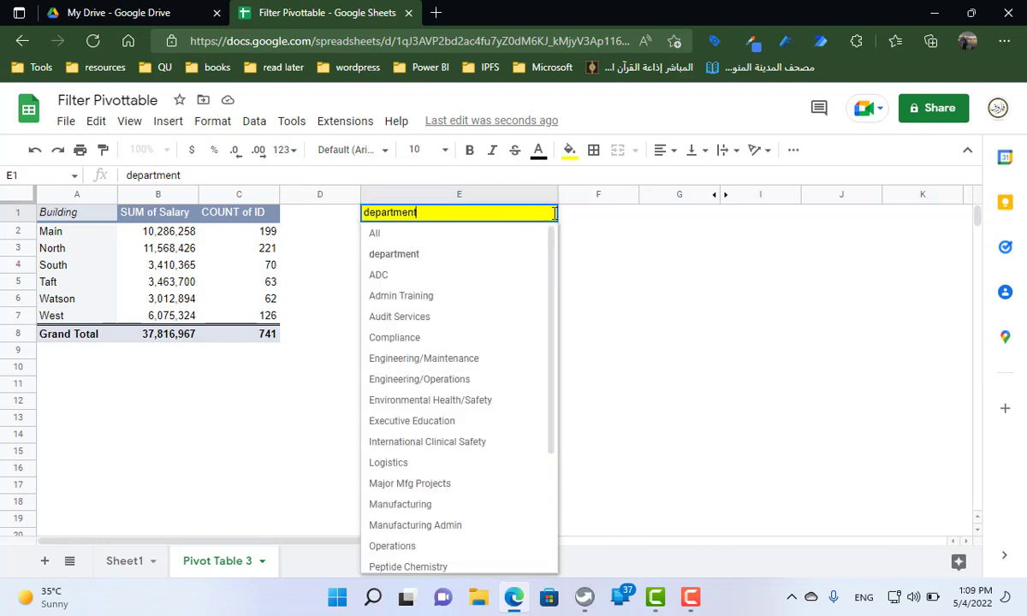
left_click(479, 232)
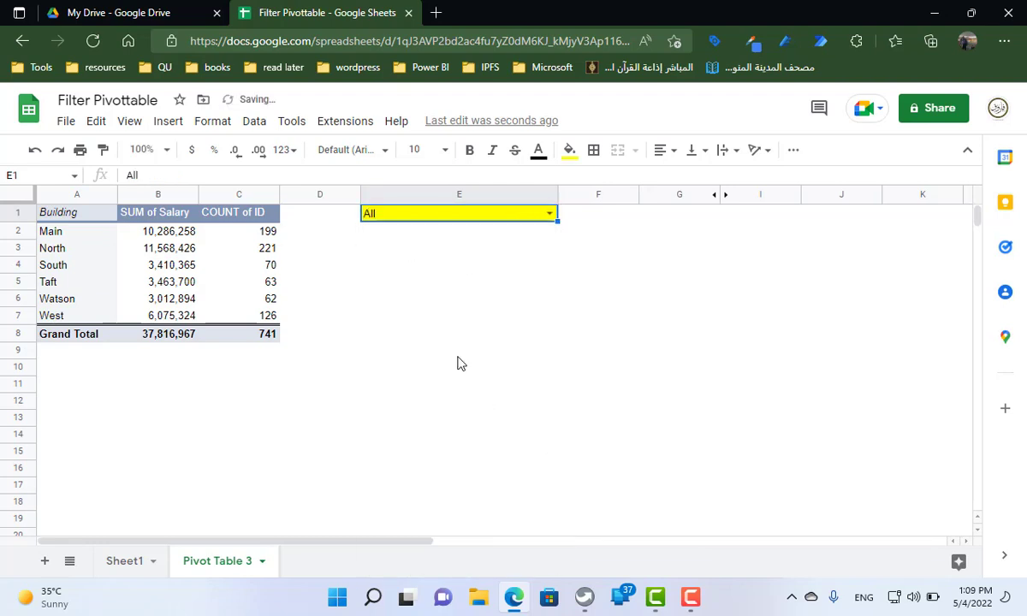
Add department as a filter in the pivot table
left_click(144, 265)
left_click(817, 487)
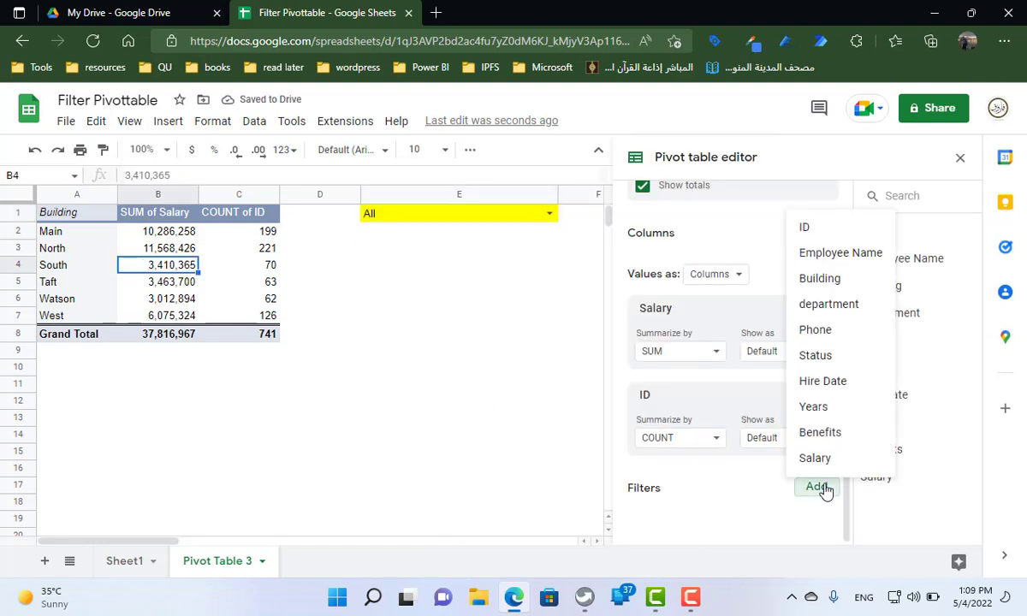
left_click(837, 306)
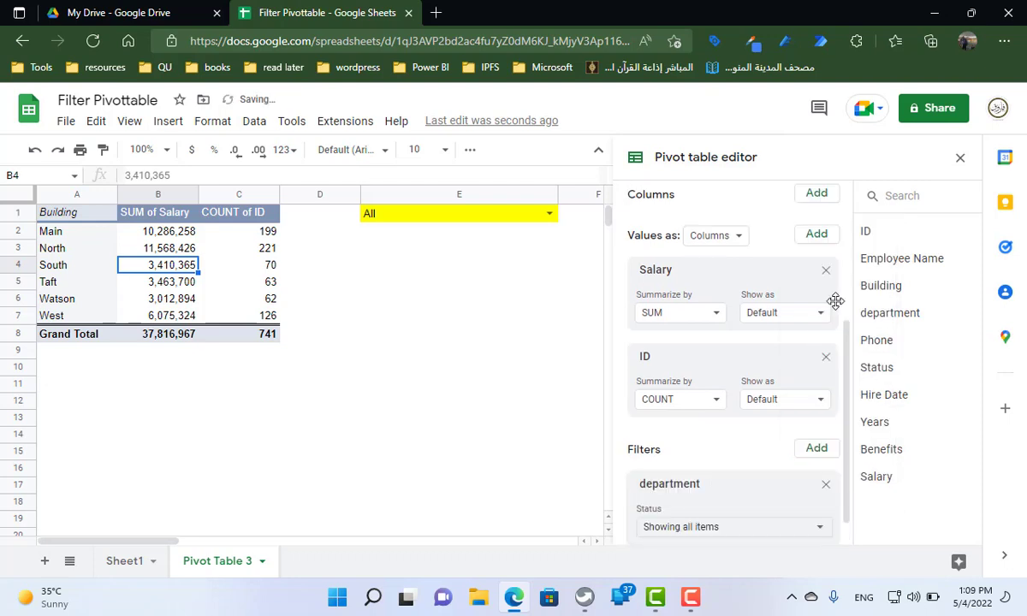
scroll(710, 479, "down", 1)
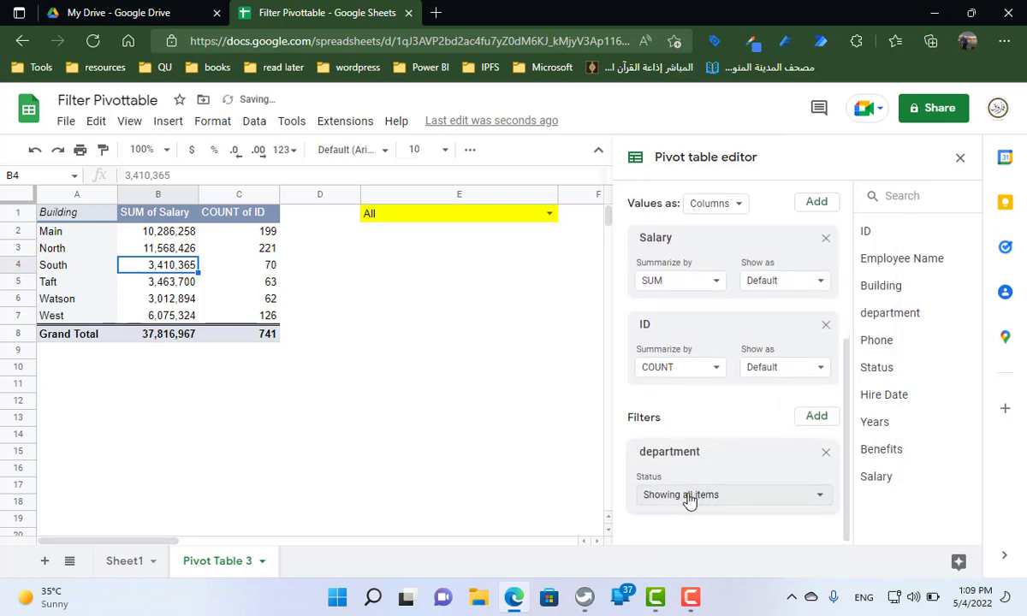
Set the department filter's condition to the custom formula =department =E1 and apply it
left_click(684, 496)
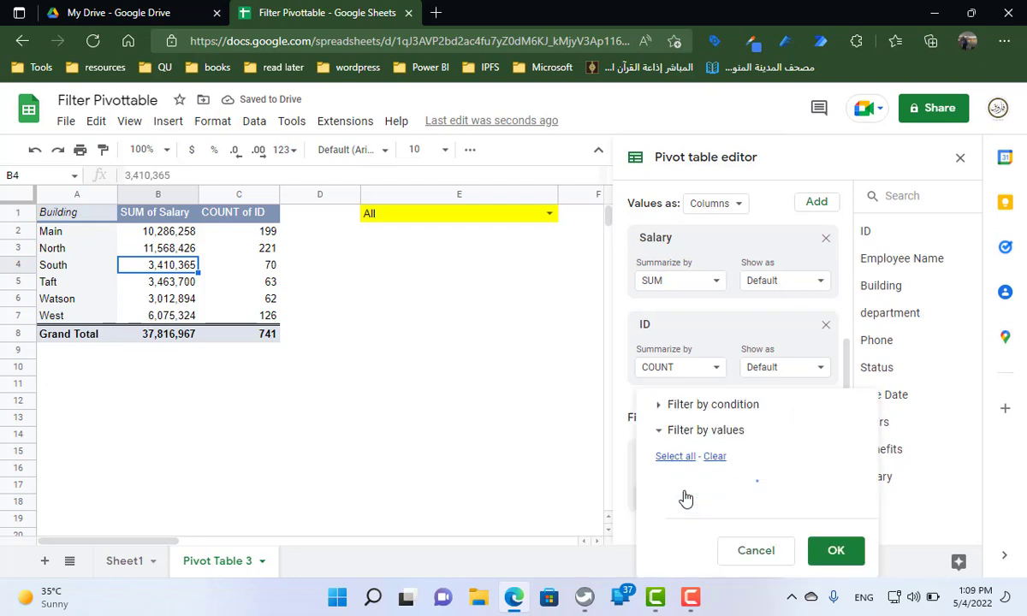
left_click(720, 299)
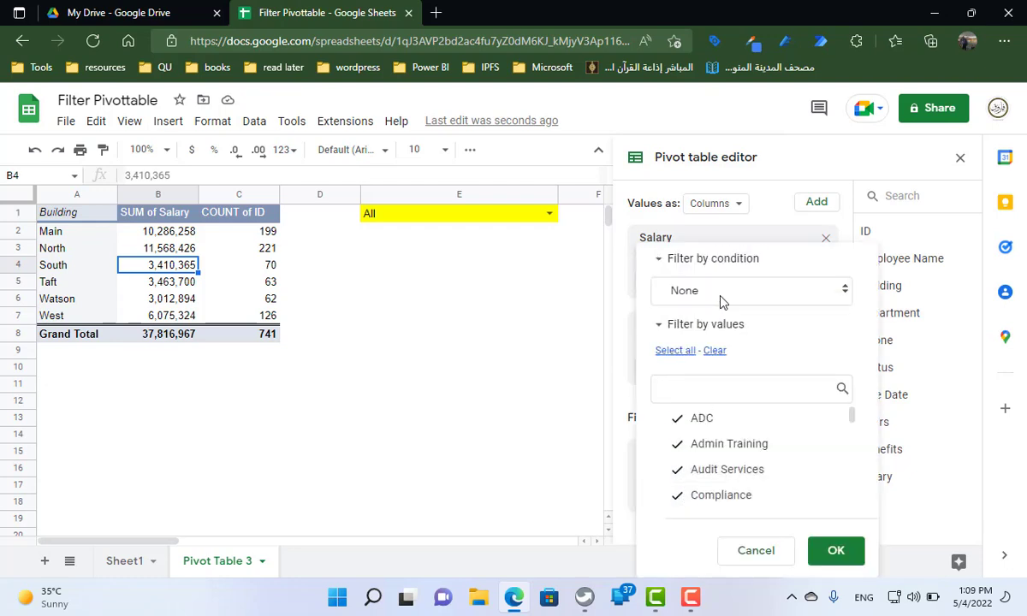
left_click(713, 298)
scroll(751, 505, "down", 1)
scroll(744, 513, "down", 3)
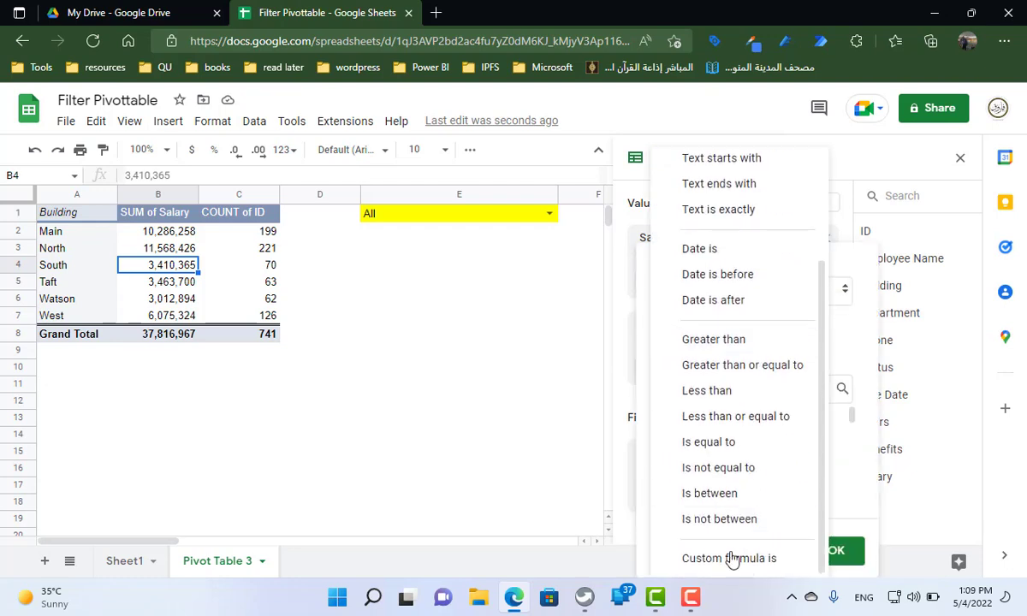
left_click(728, 560)
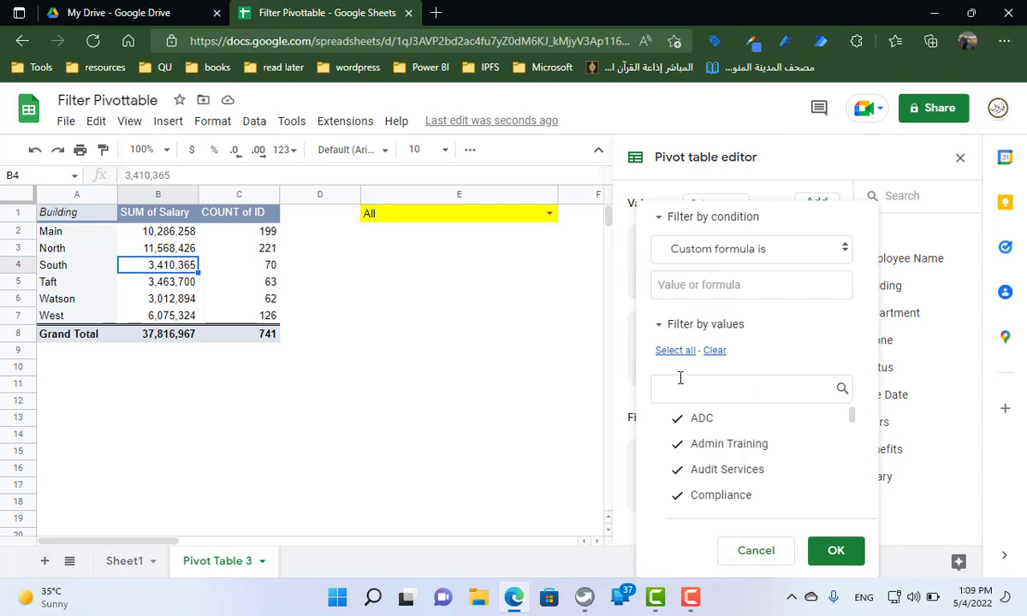
left_click(690, 285)
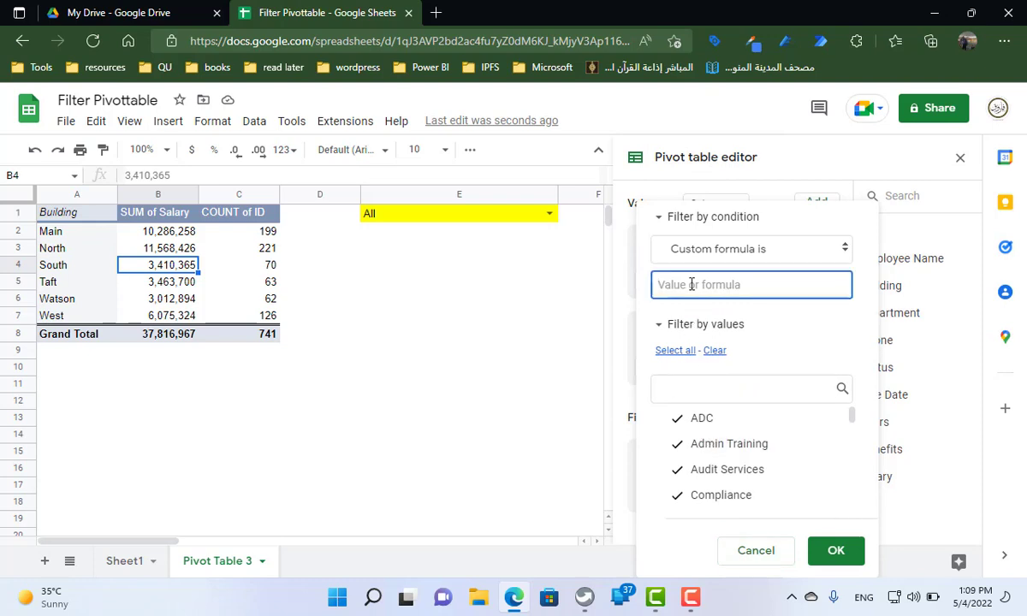
type("=department =")
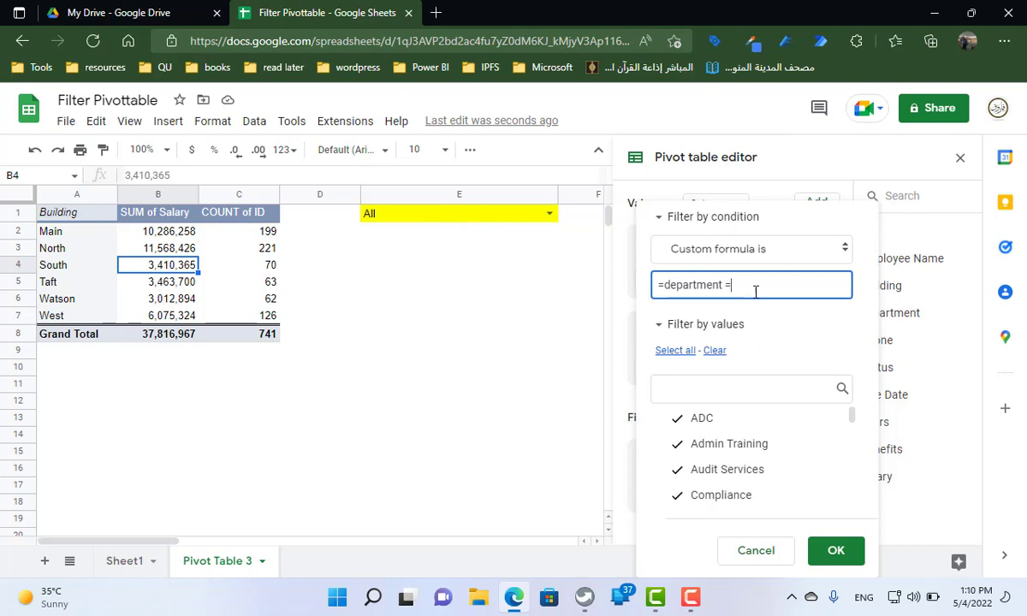
type("1")
left_click(847, 546)
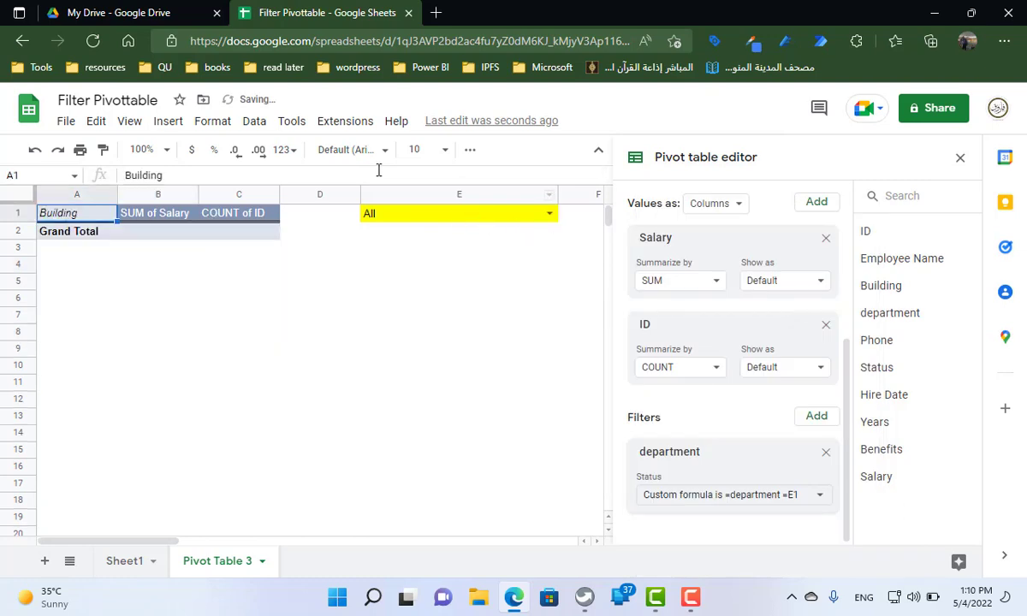
Test the pivot table filter by choosing ADC, Logistics and finally All in the dropdown of cell E1
left_click(549, 215)
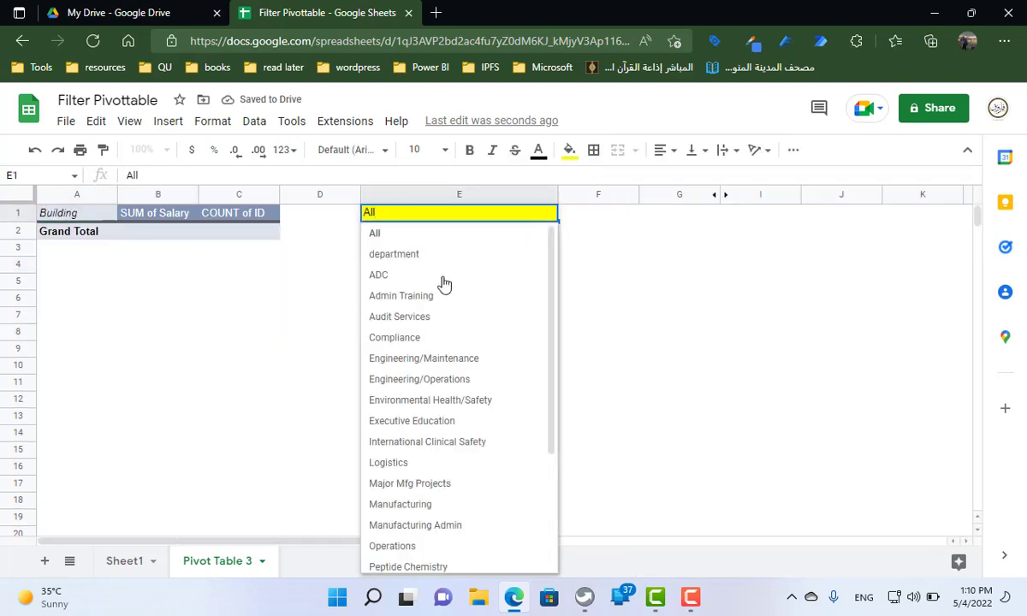
left_click(433, 277)
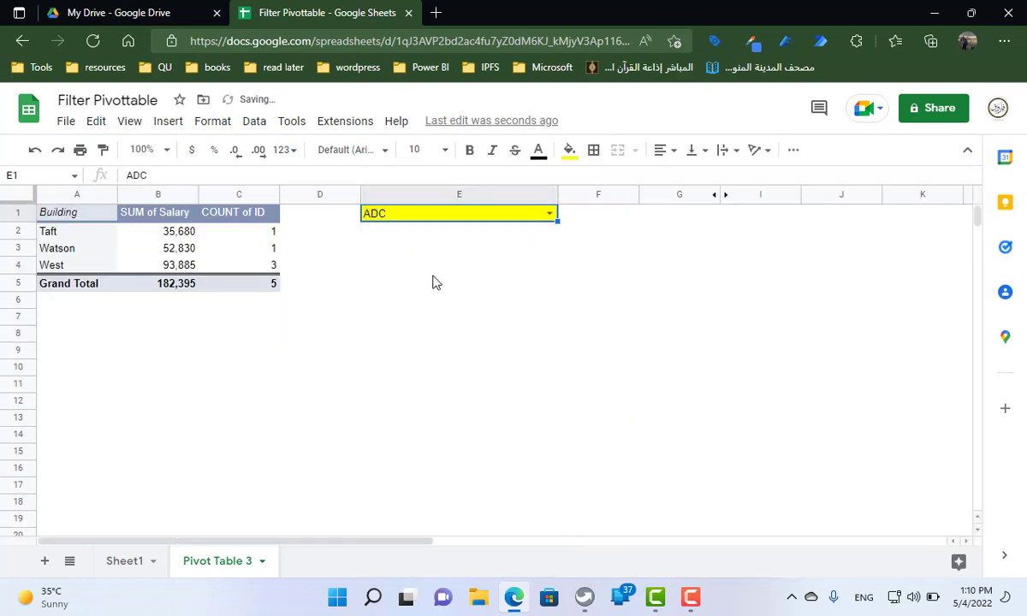
left_click(549, 215)
left_click(414, 464)
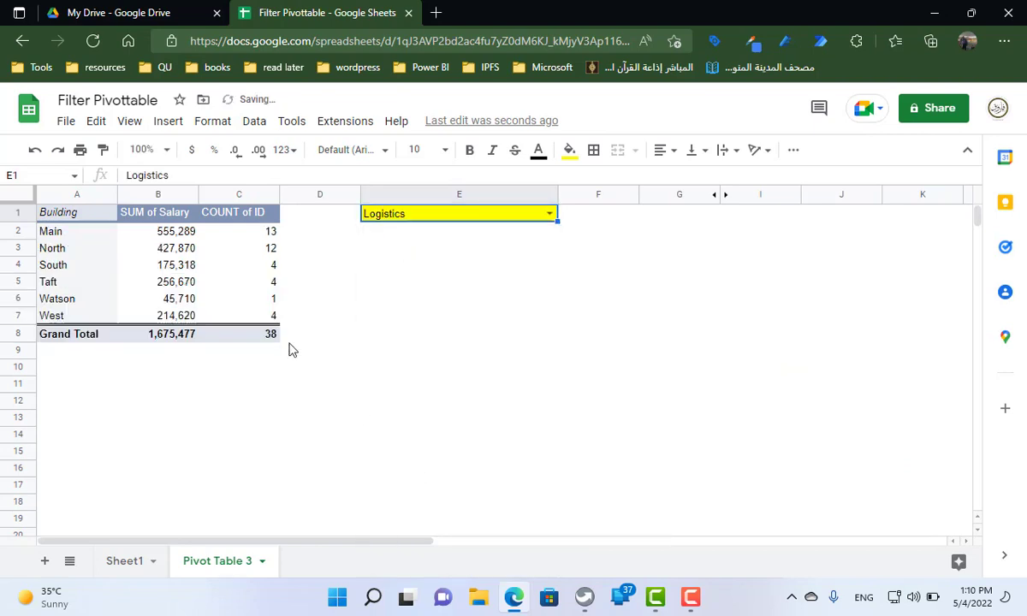
left_click(549, 215)
left_click(412, 234)
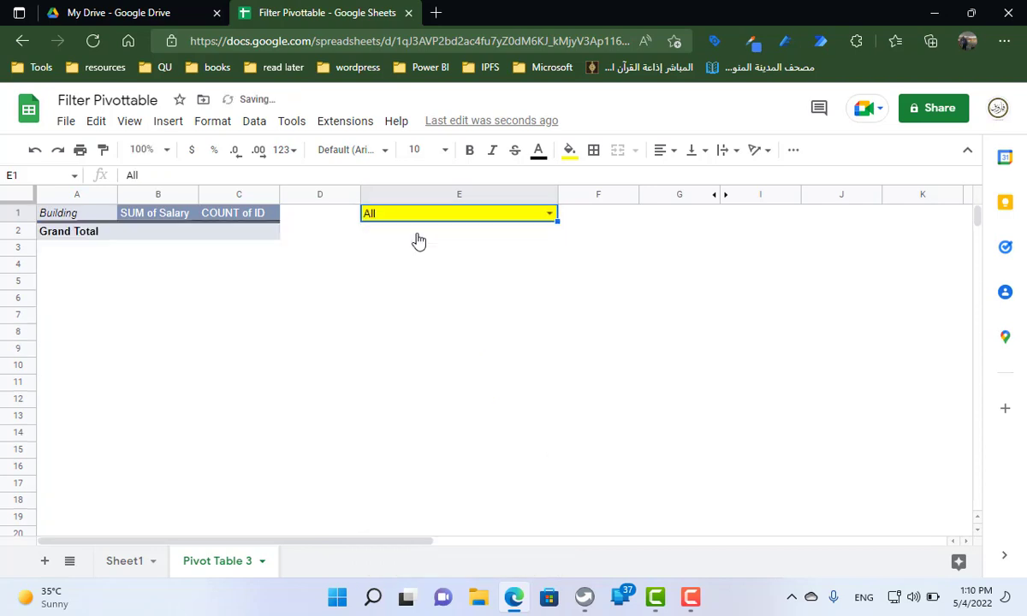
Change the pivot table's department filter formula to =if(e1="all",true,department =E1) and apply it
left_click(110, 233)
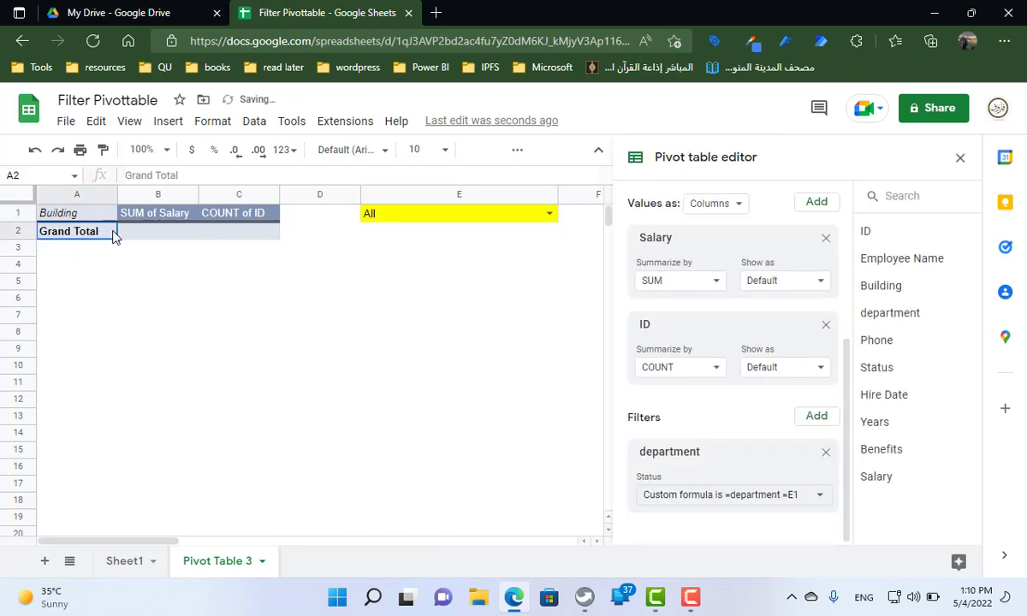
left_click(688, 495)
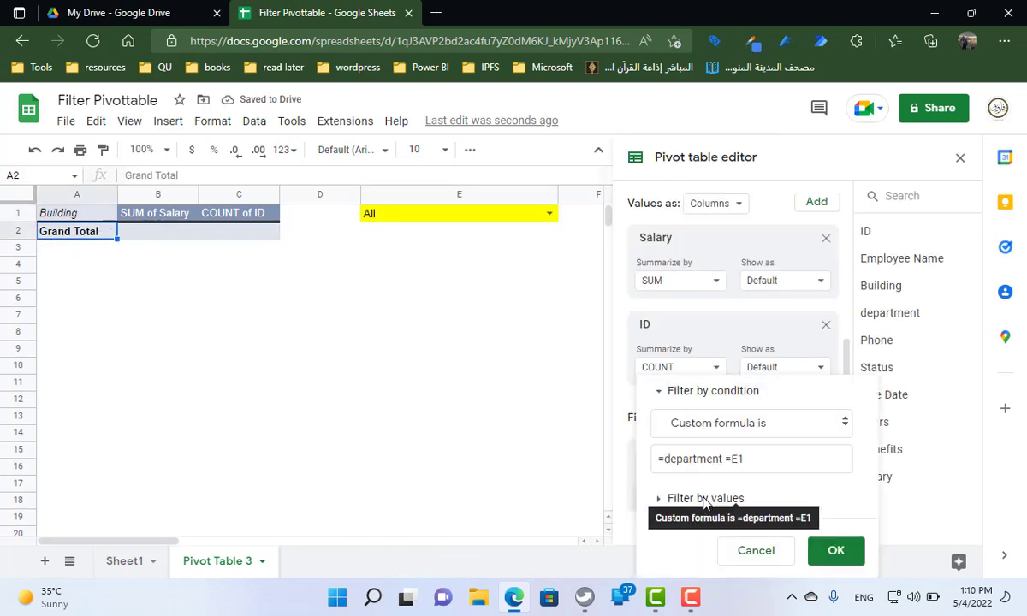
left_click(666, 459)
type("if(")
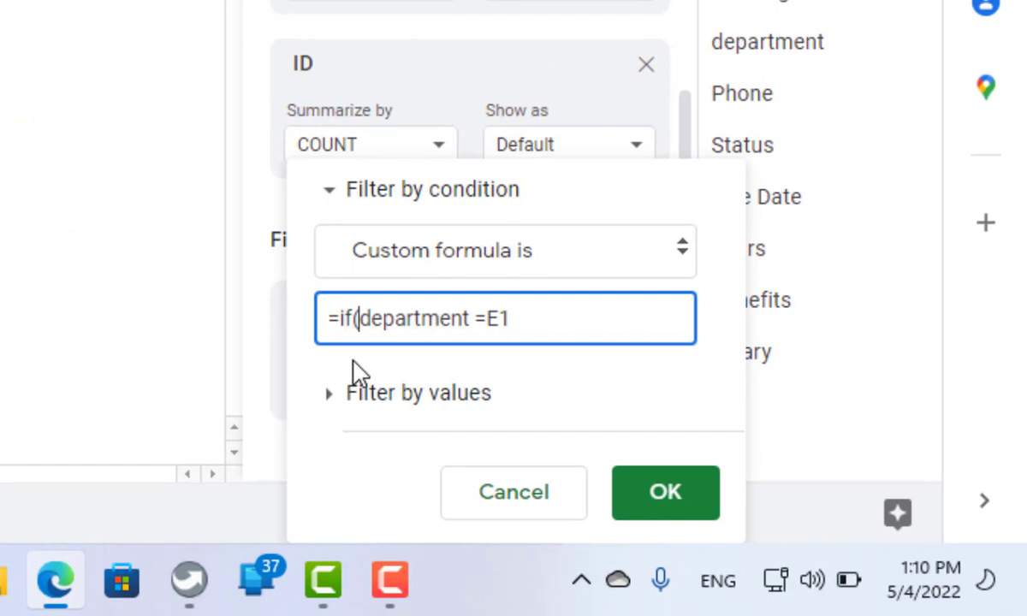
type("e1=\"all")
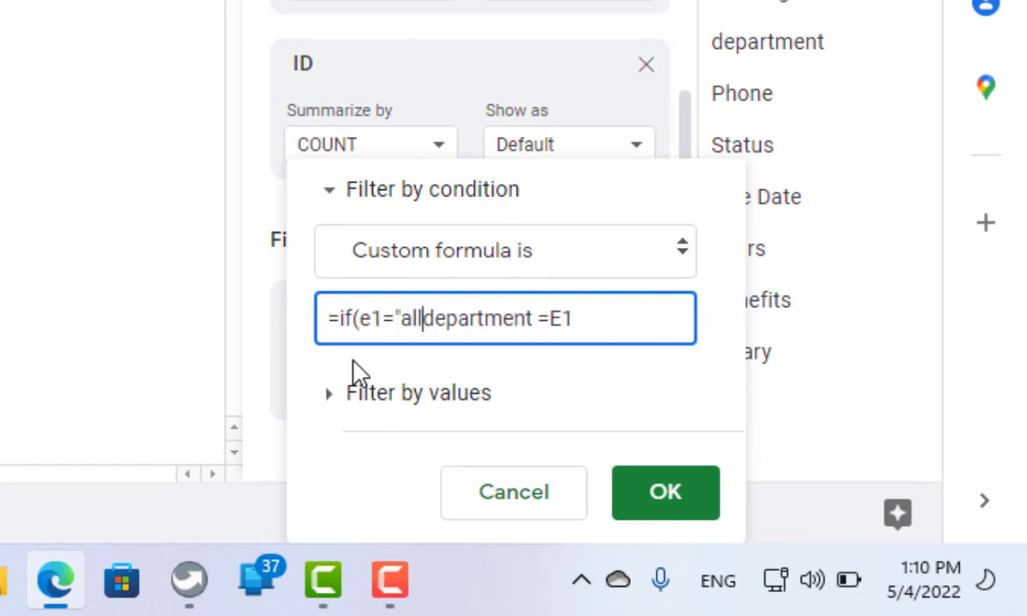
type("\",true")
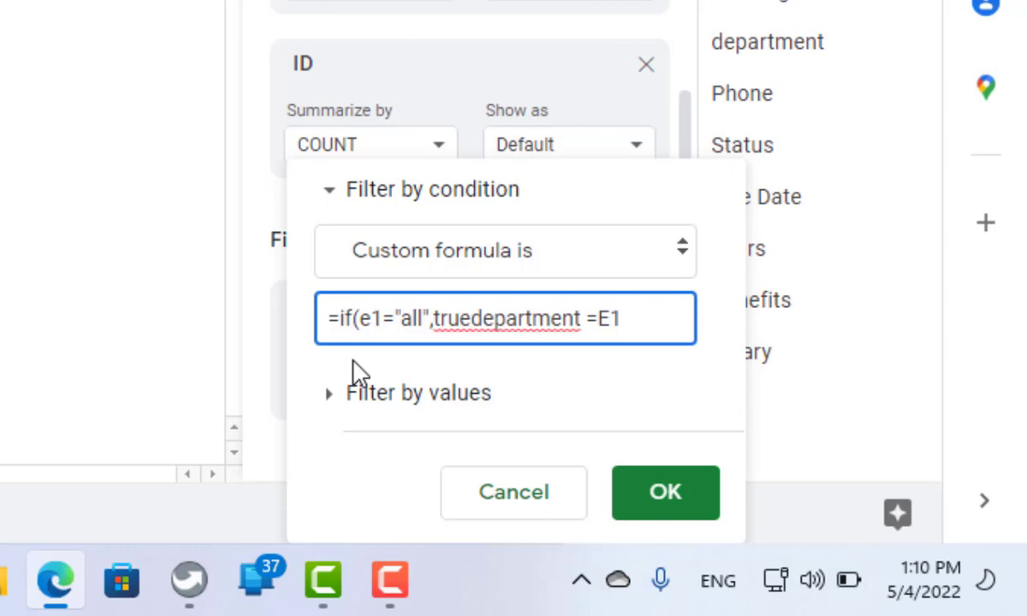
type(",")
left_click(637, 318)
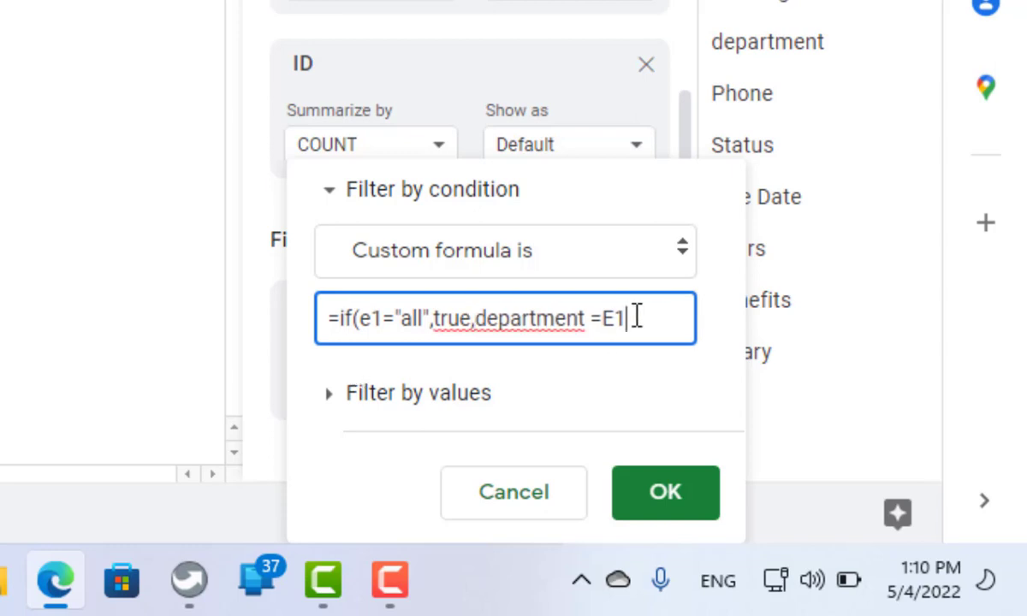
type(")")
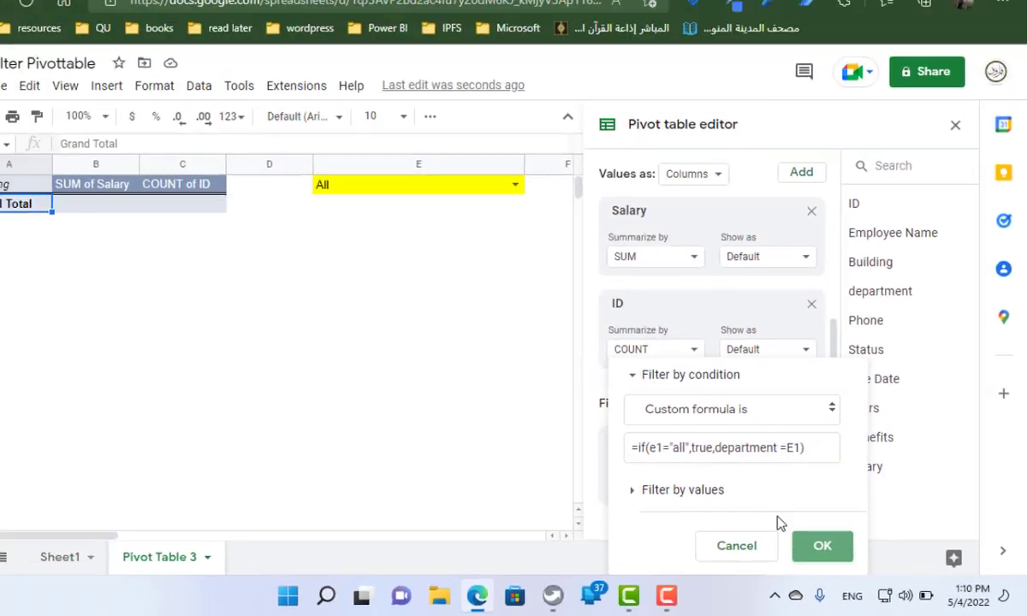
left_click(666, 492)
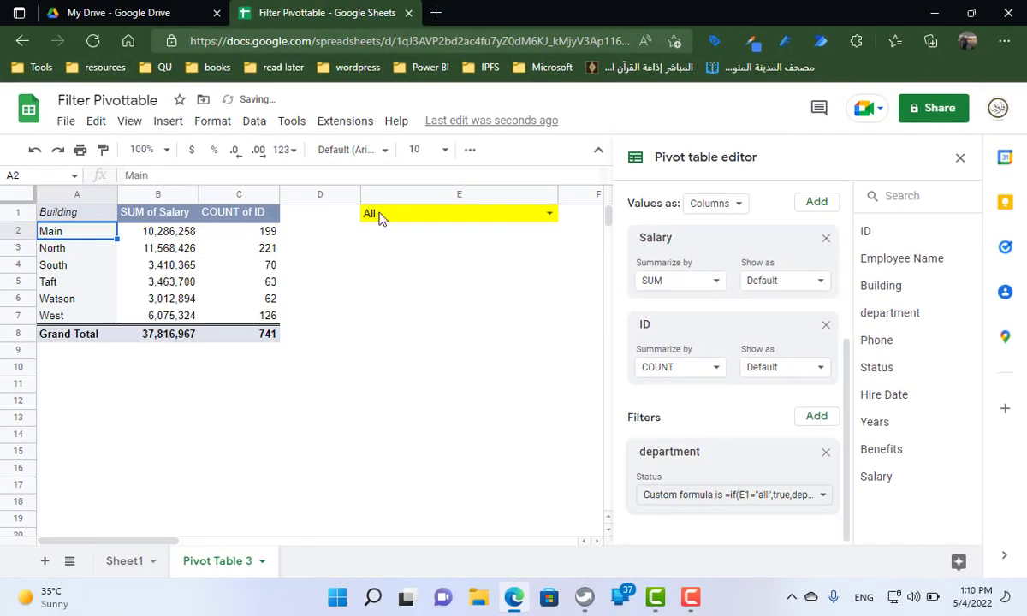
Test the revised pivot table filter by choosing ADC in the dropdown of cell E1
left_click(549, 213)
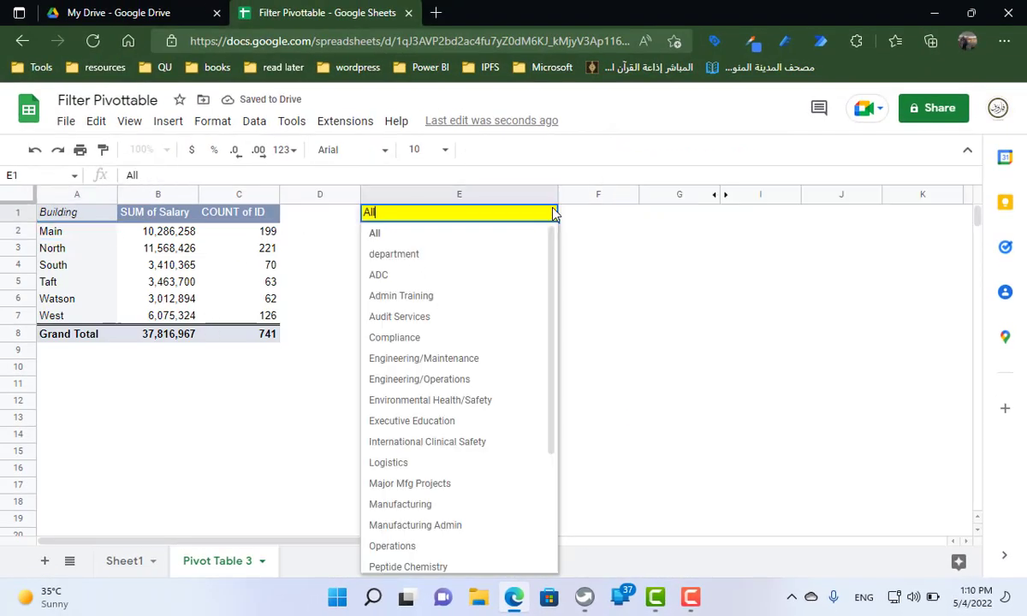
left_click(435, 277)
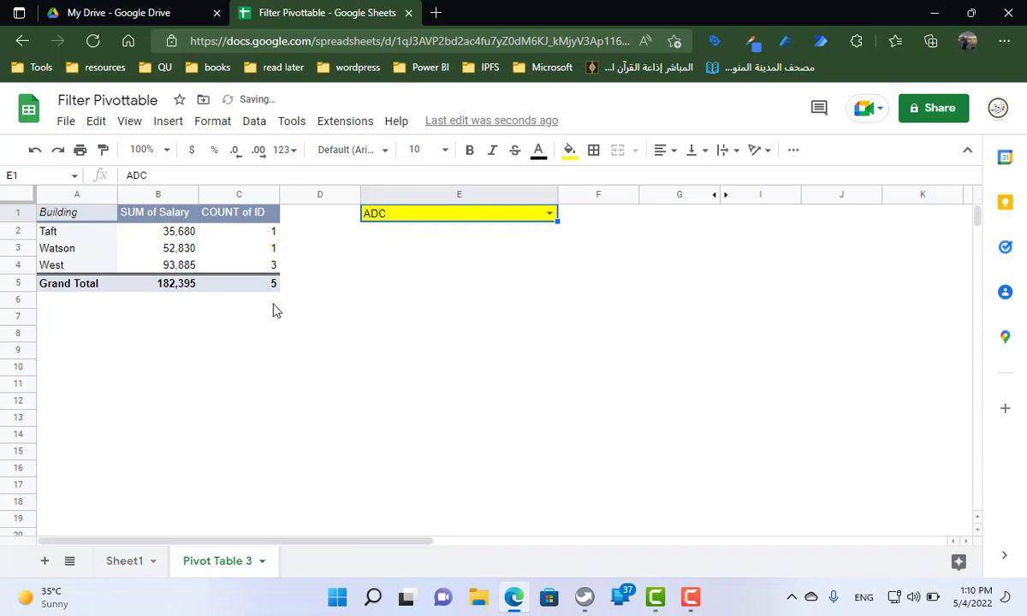